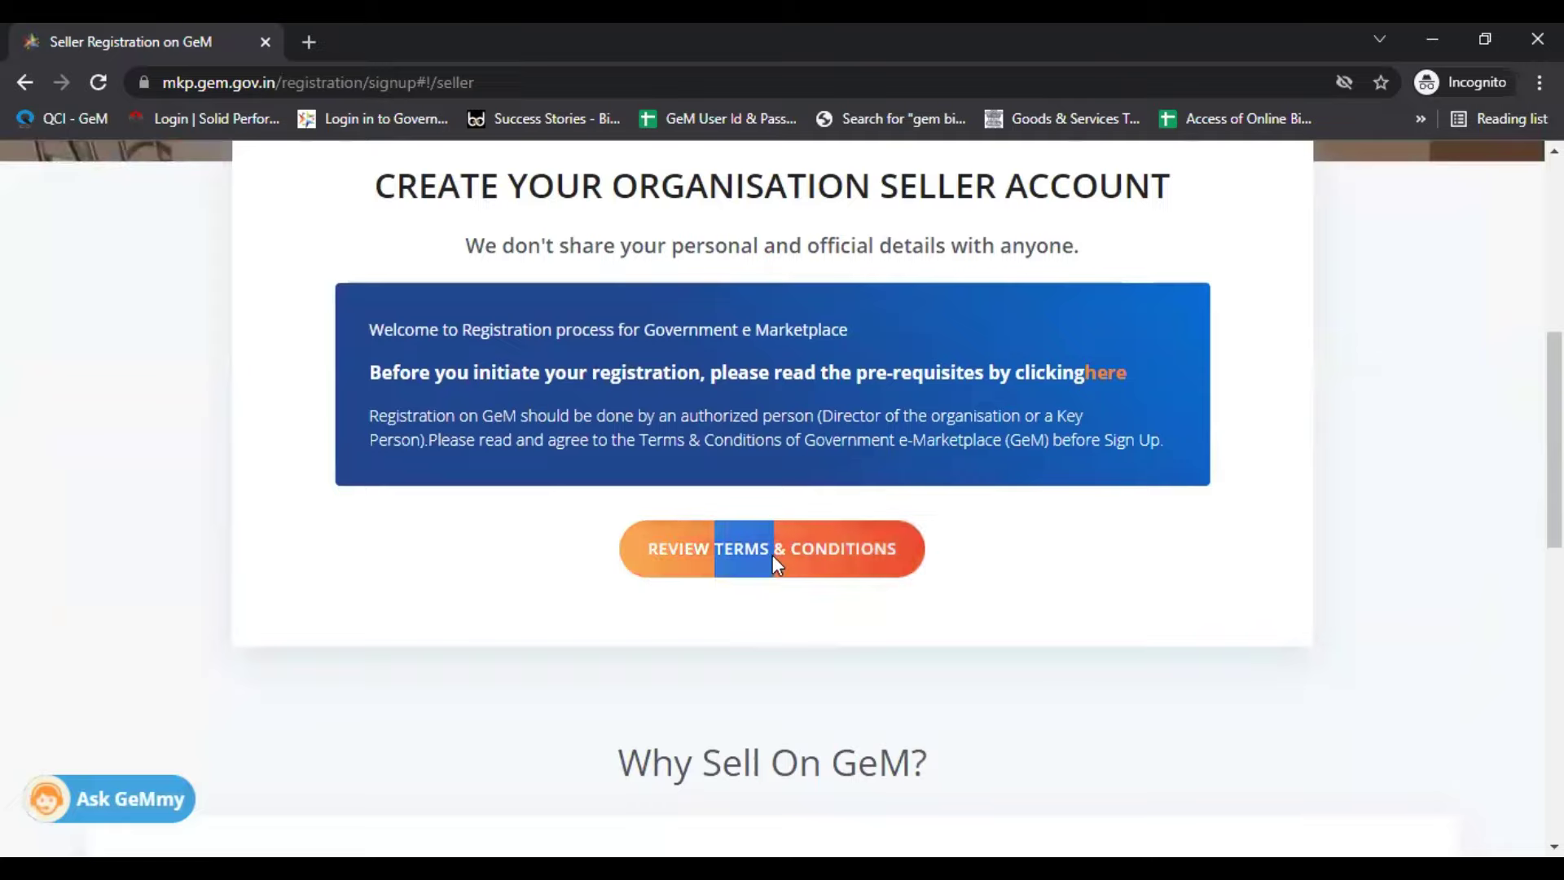
Step: Agree to the GeM marketplace terms and conditions
scroll(586, 425, down, 8)
scroll(319, 598, down, 5)
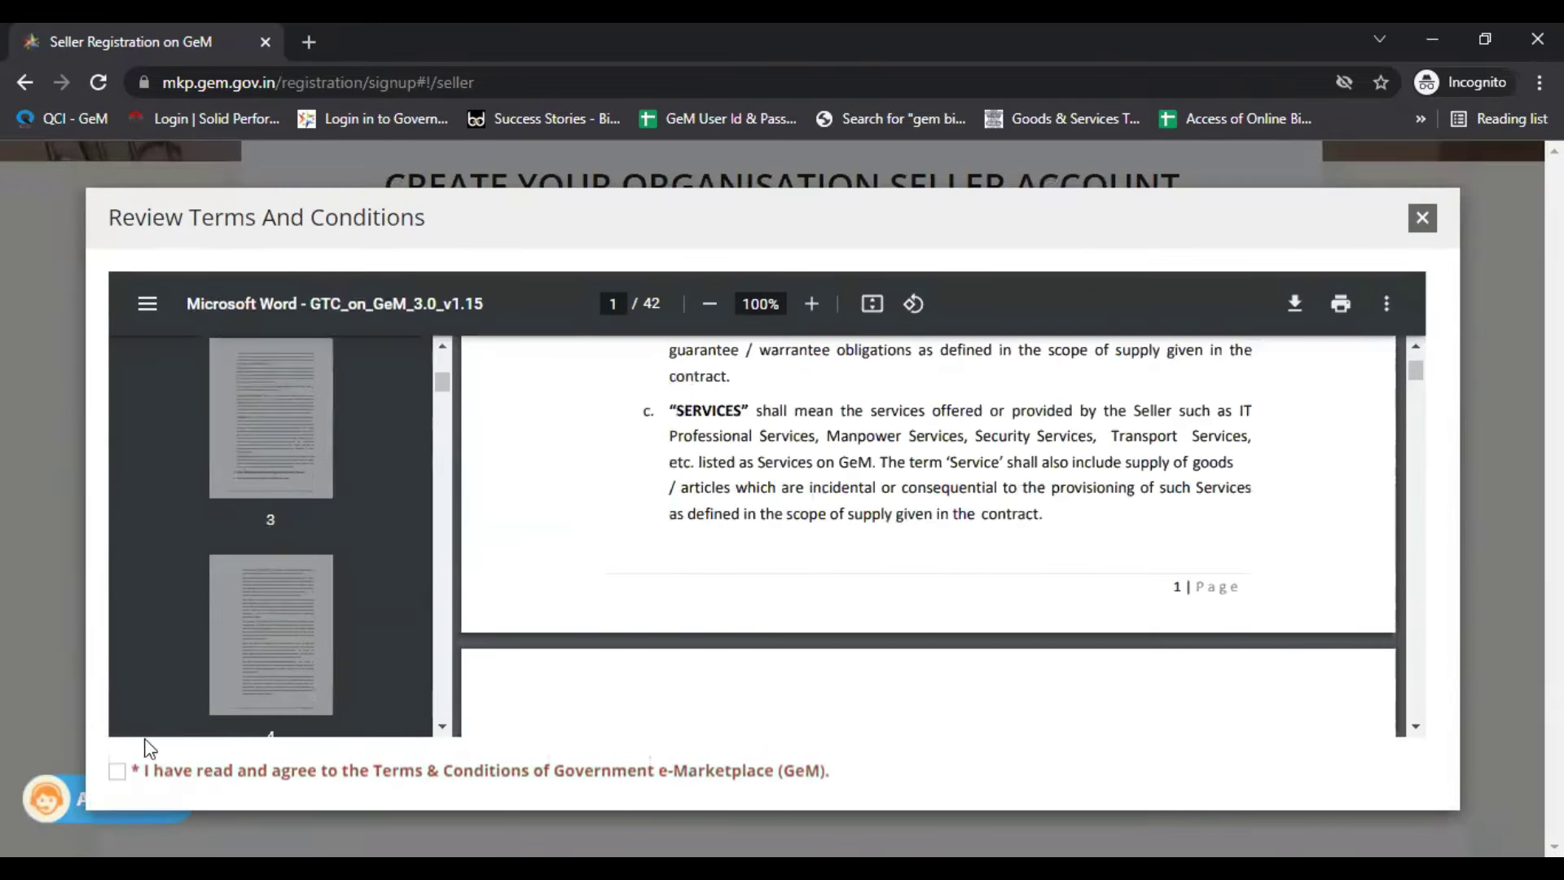
click(118, 772)
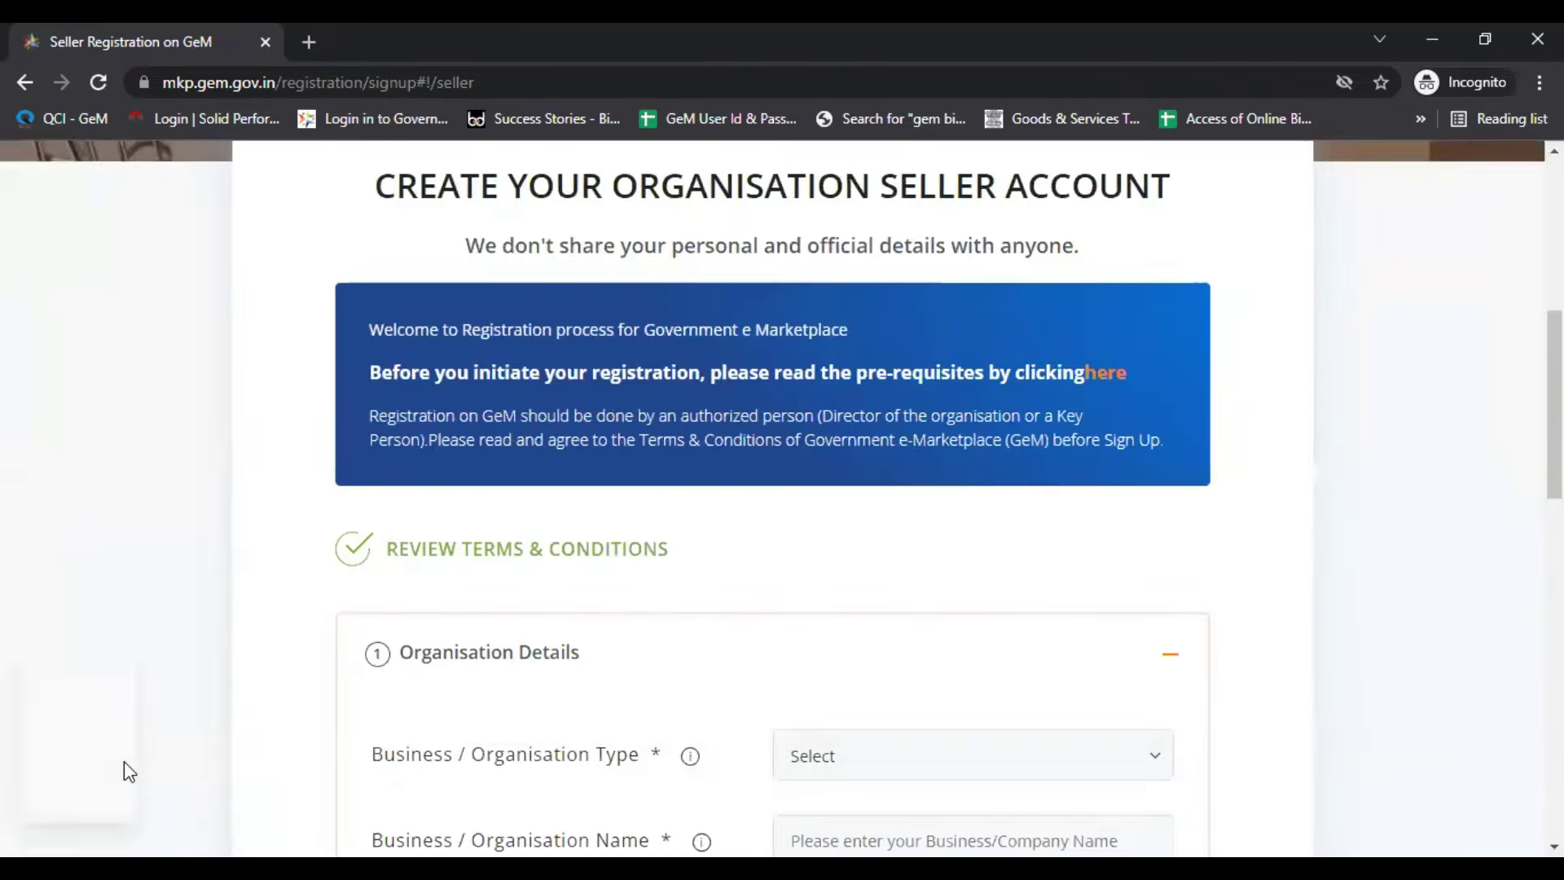
Step: Choose Proprietorship as the Business / Organisation Type
scroll(486, 248, up, 3)
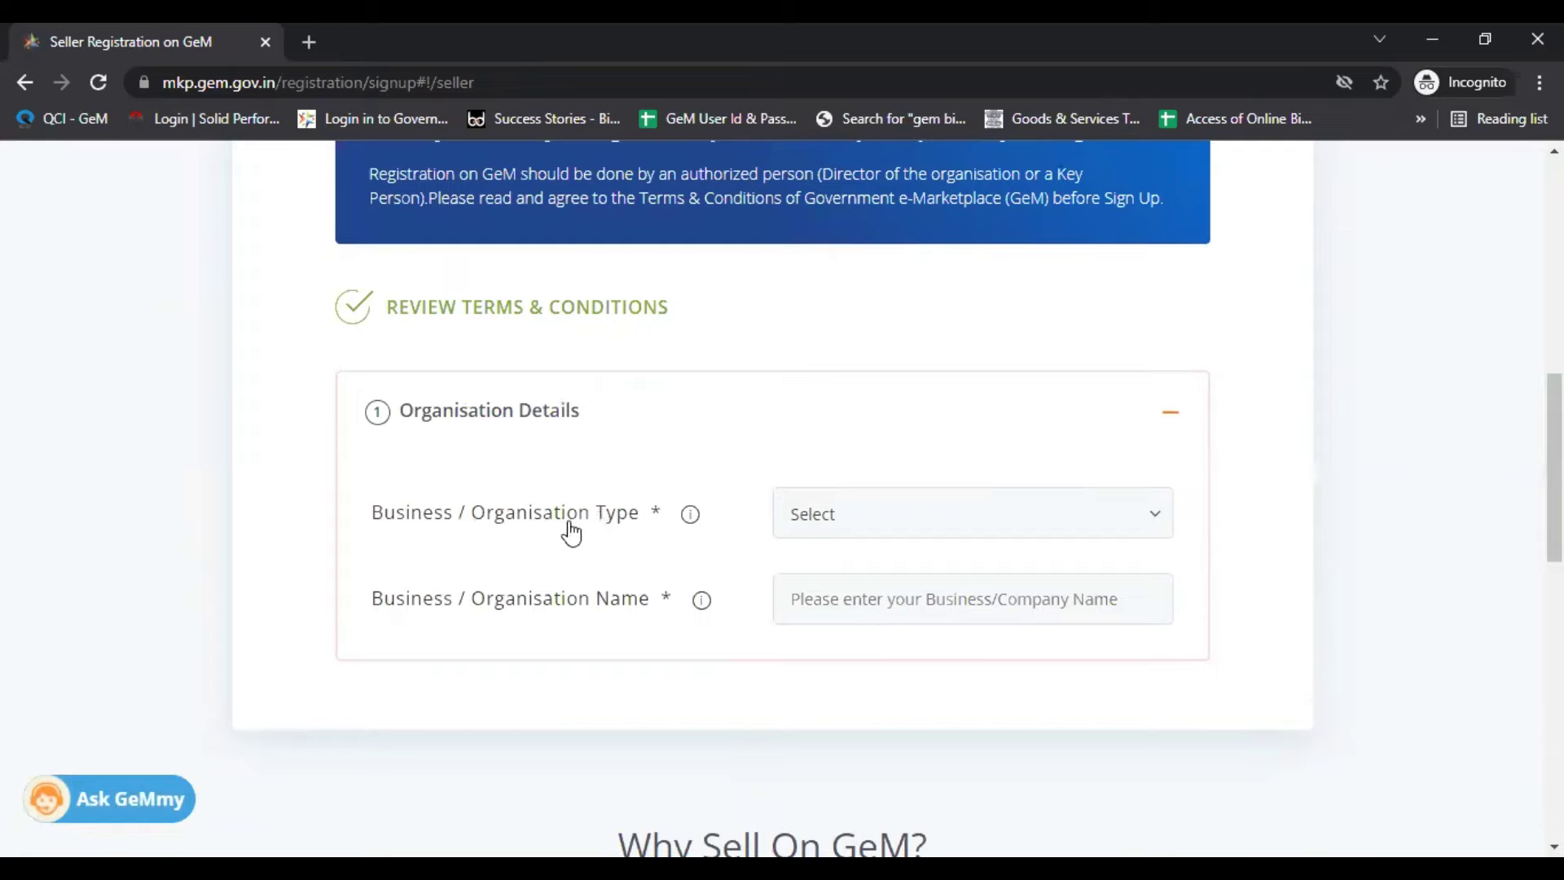
click(883, 535)
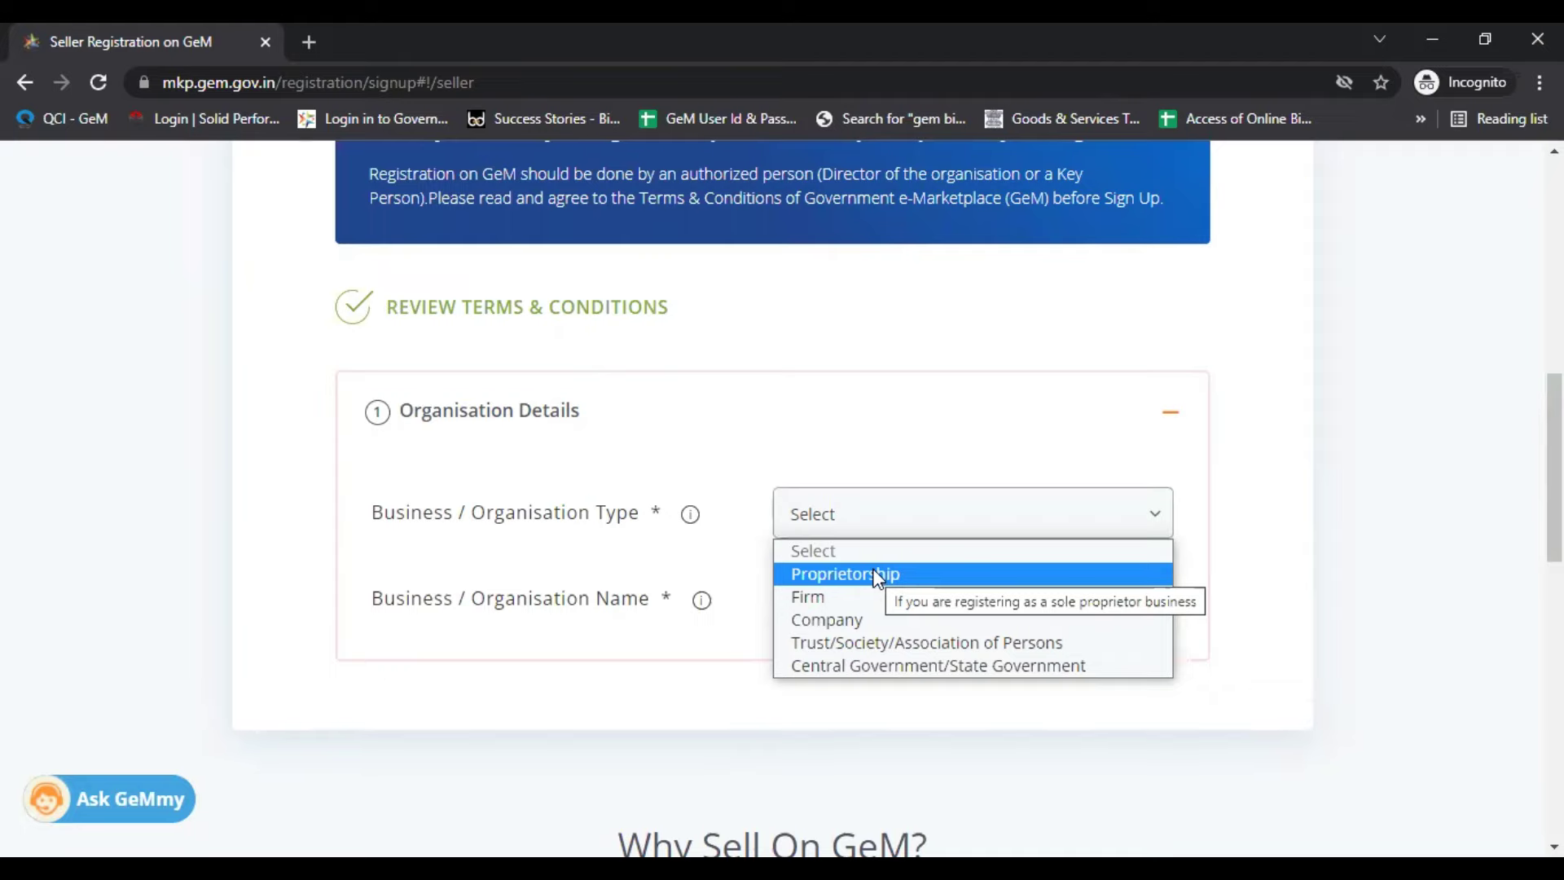
click(877, 574)
scroll(565, 391, down, 3)
click(874, 374)
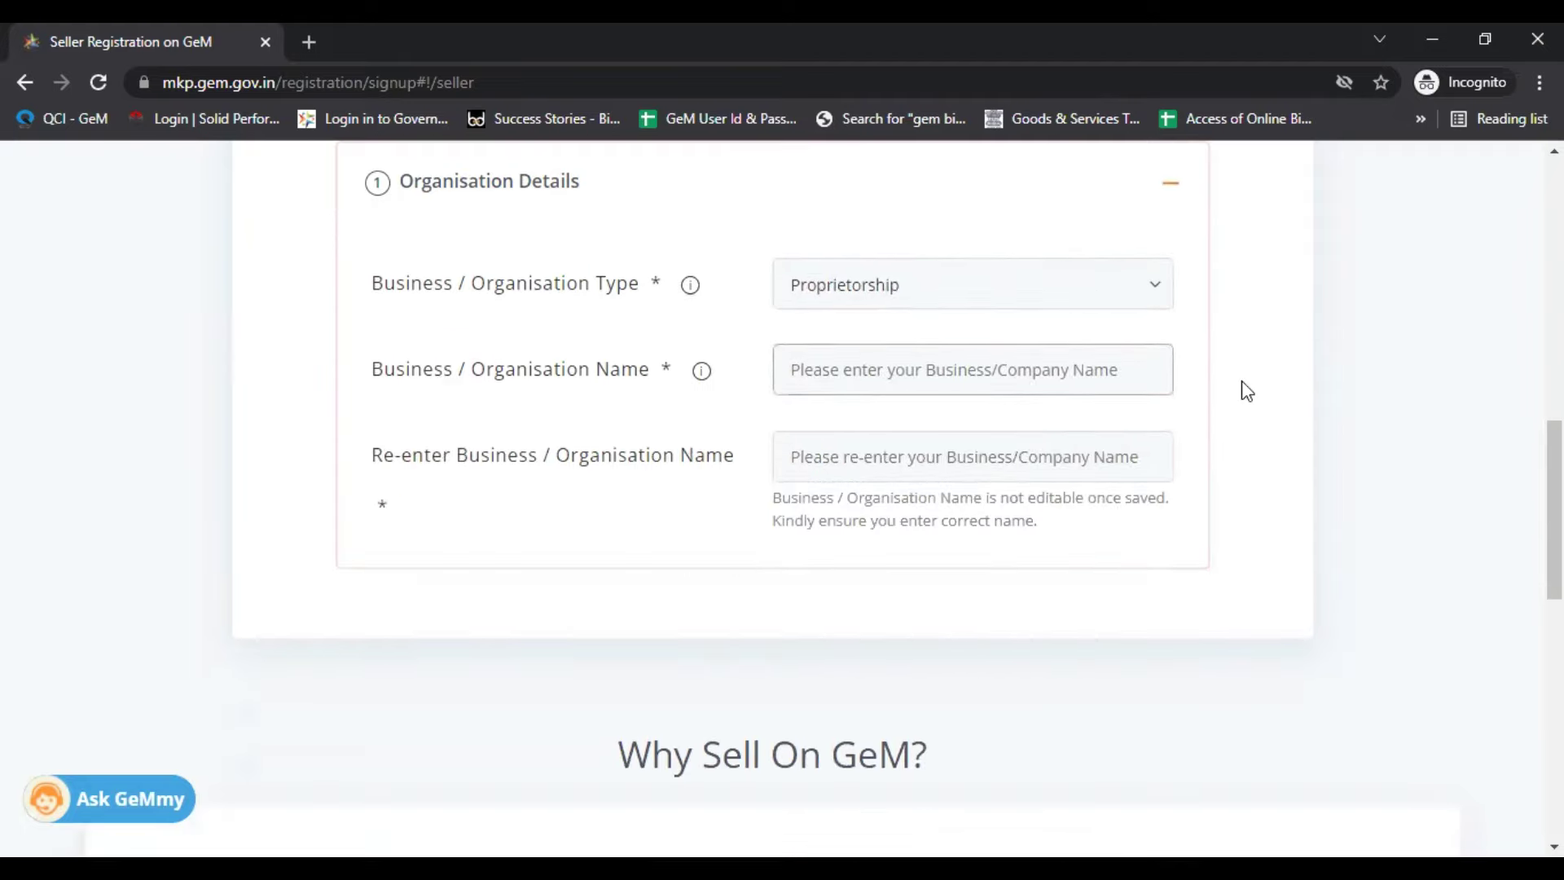
Step: Enter KB STELLA TECHNOLOGIES in both business name fields and save Organisation Details
text(KB STELLA TECHNOLOGIES)
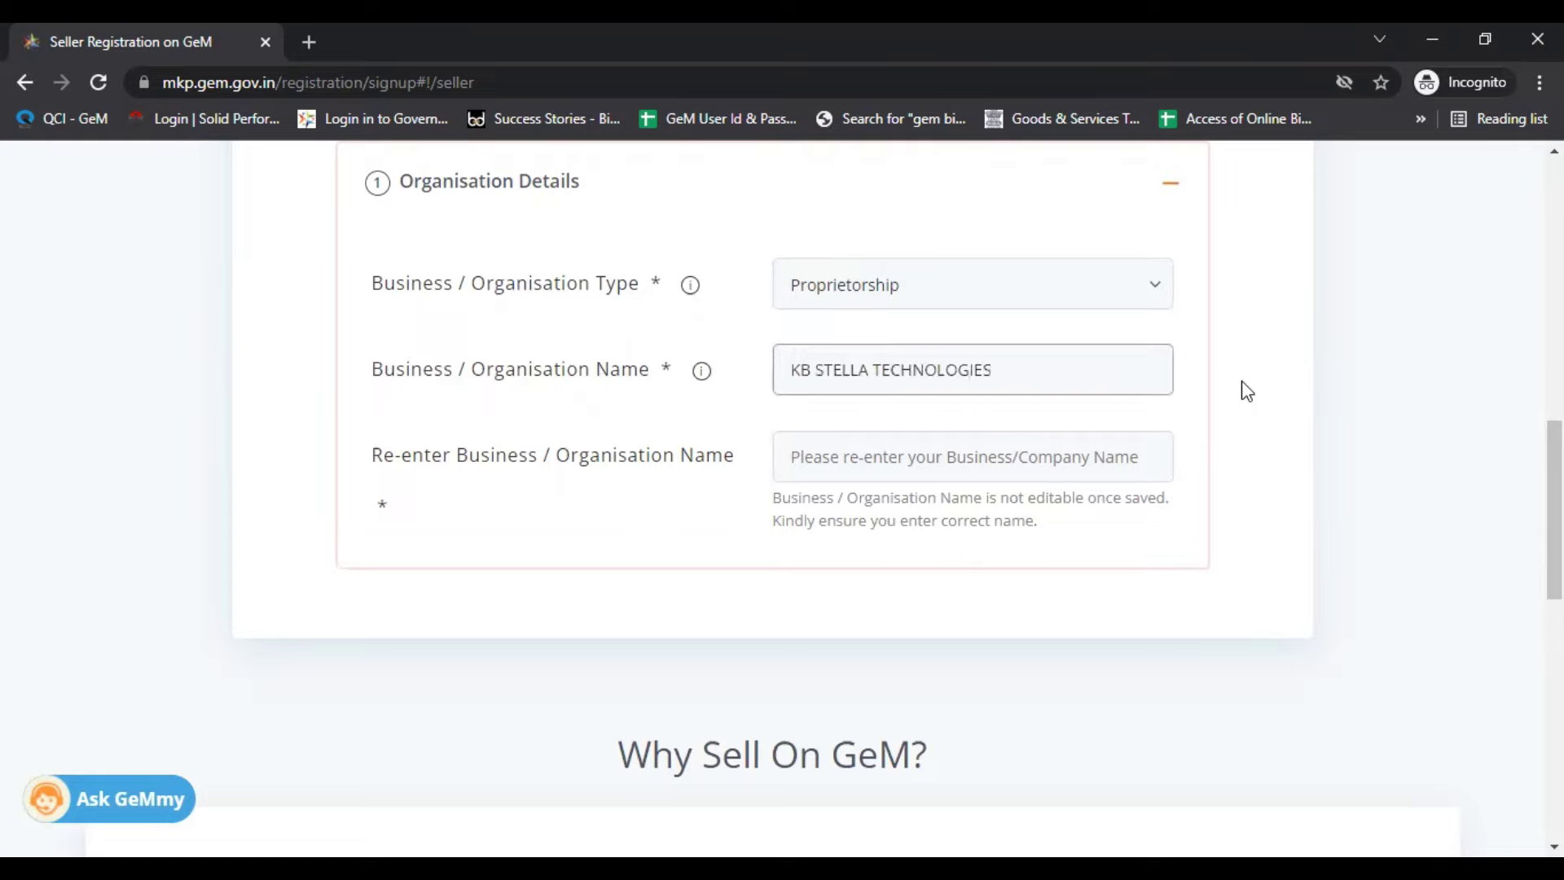
click(936, 458)
text(KB STELLA TECHNOLOGI)
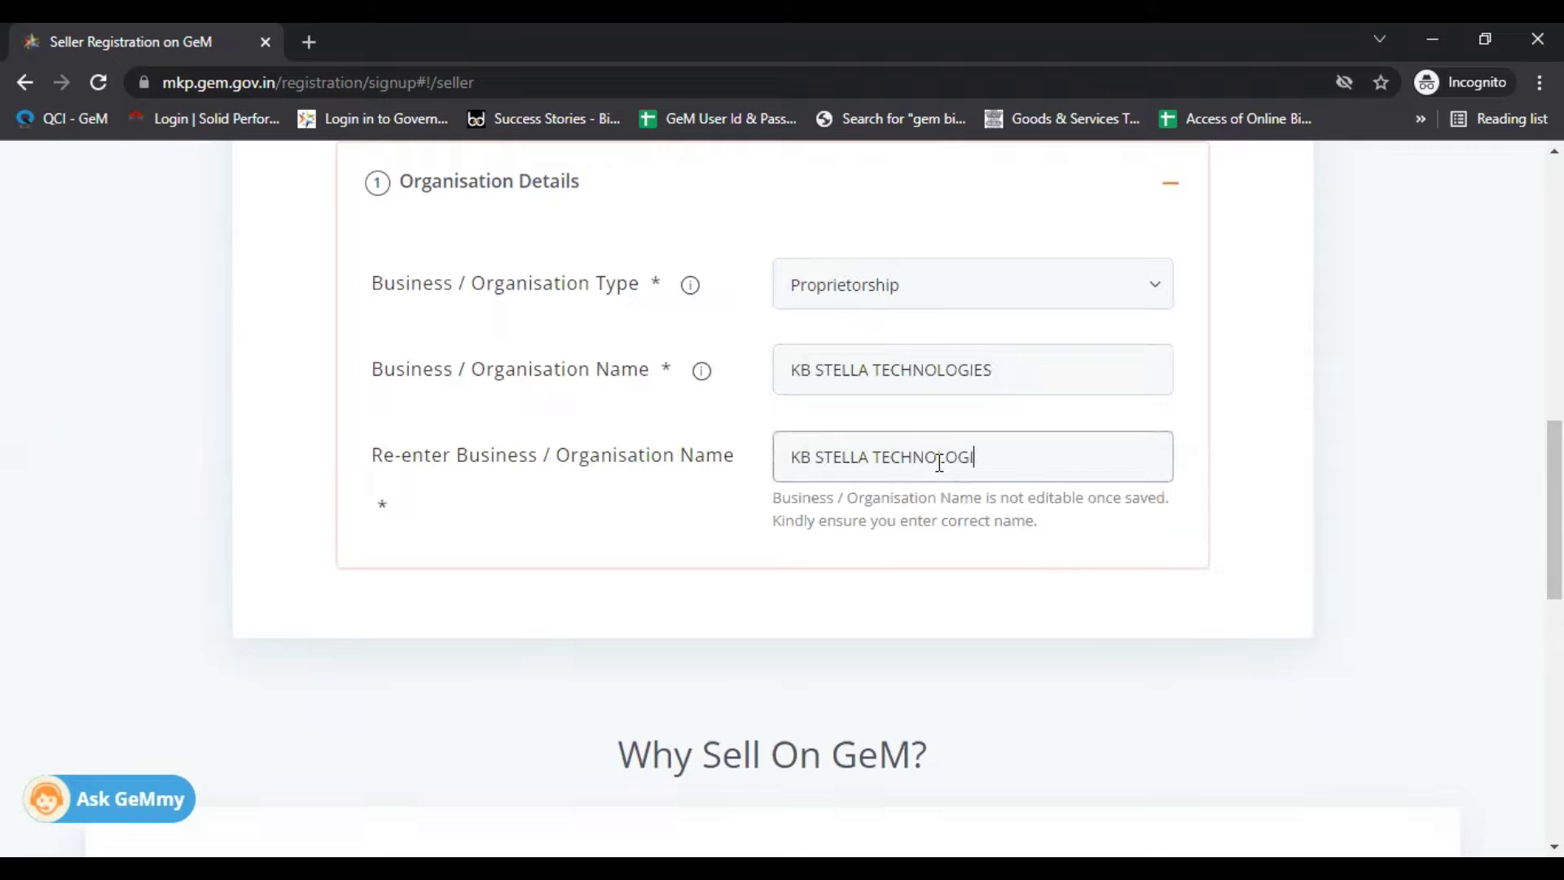
text(ES)
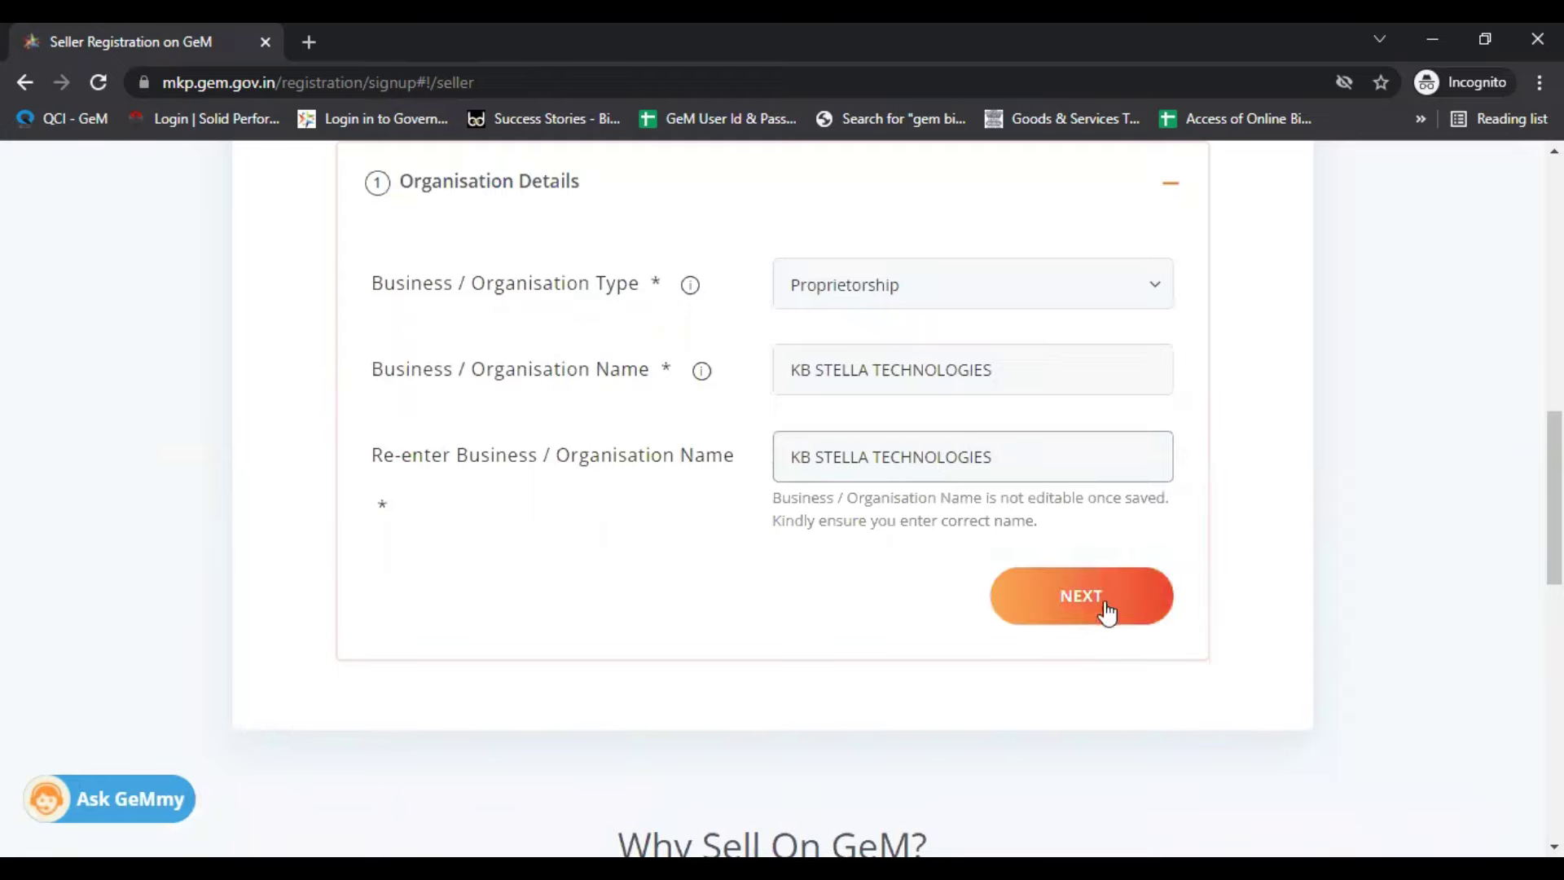
click(1106, 611)
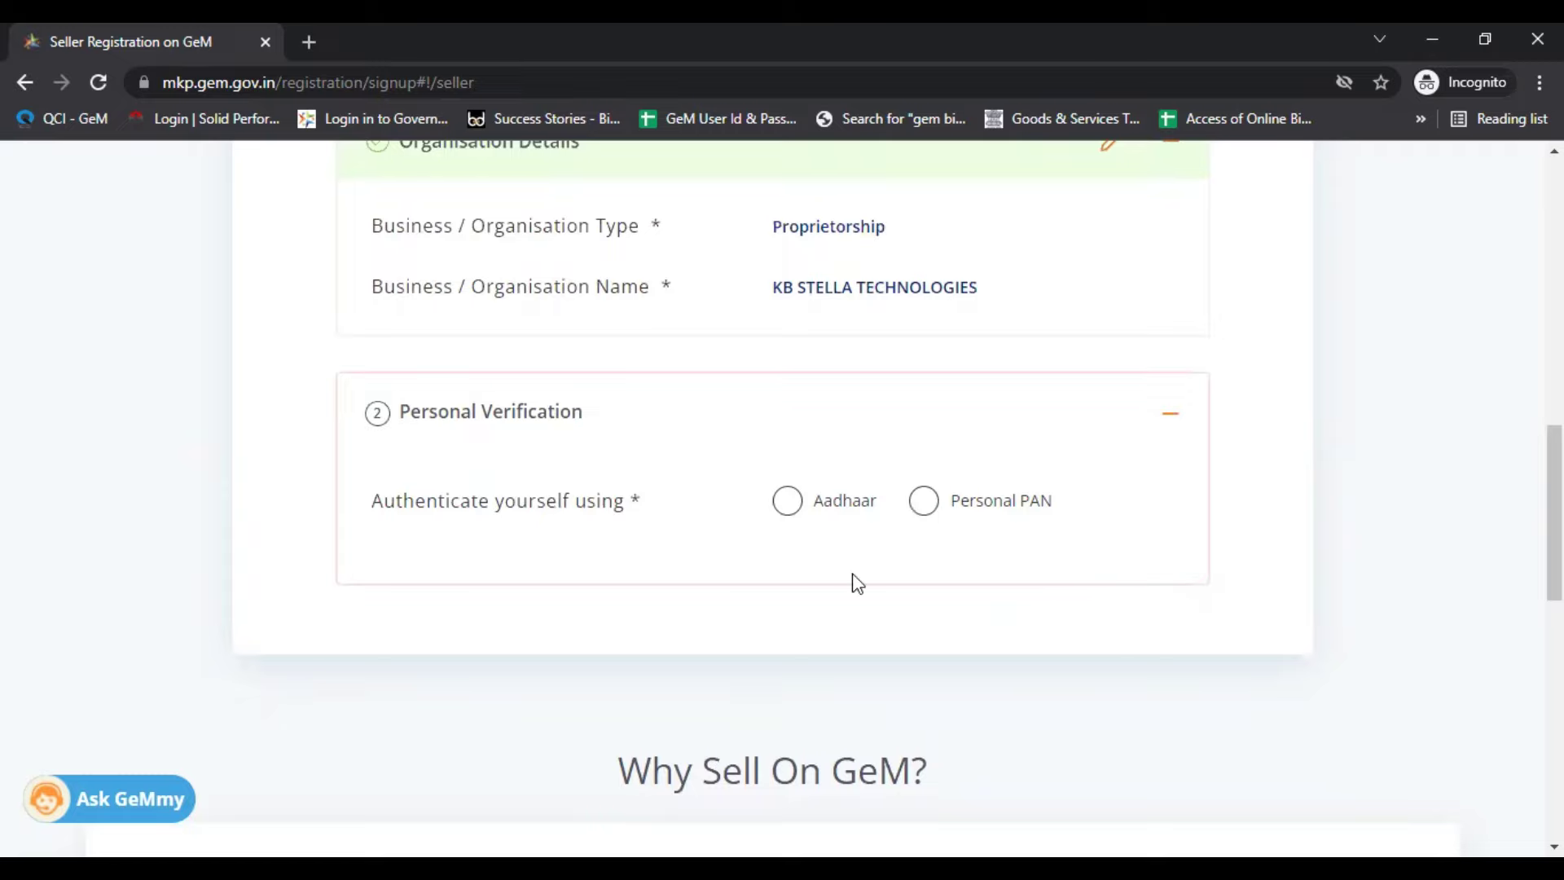
Step: Select Aadhaar verification and fill in the Aadhaar number and linked mobile number
click(780, 501)
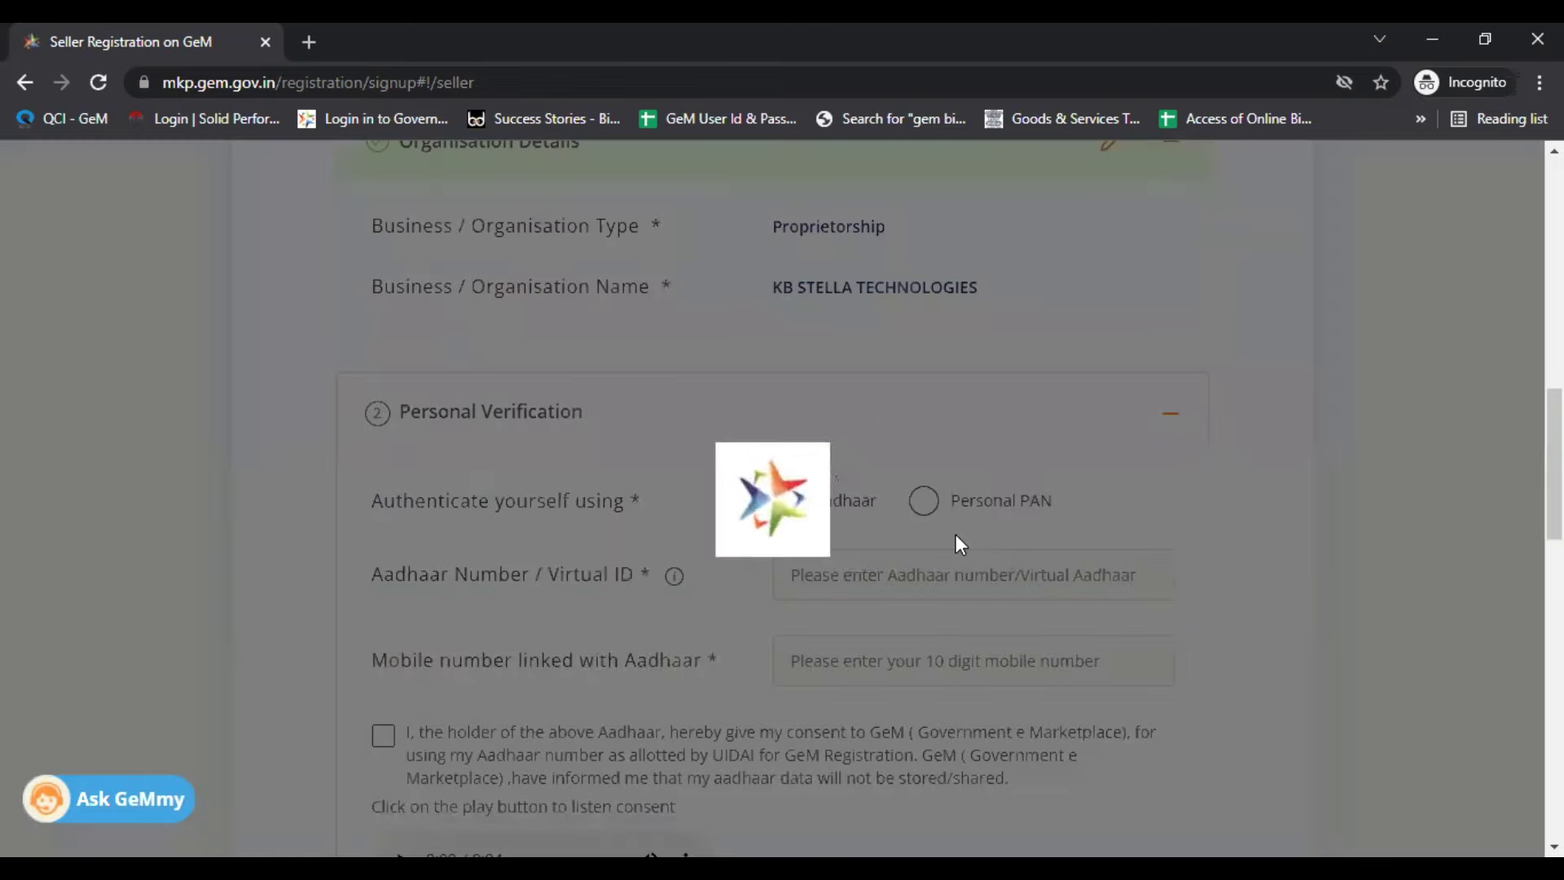
scroll(957, 542, down, 3)
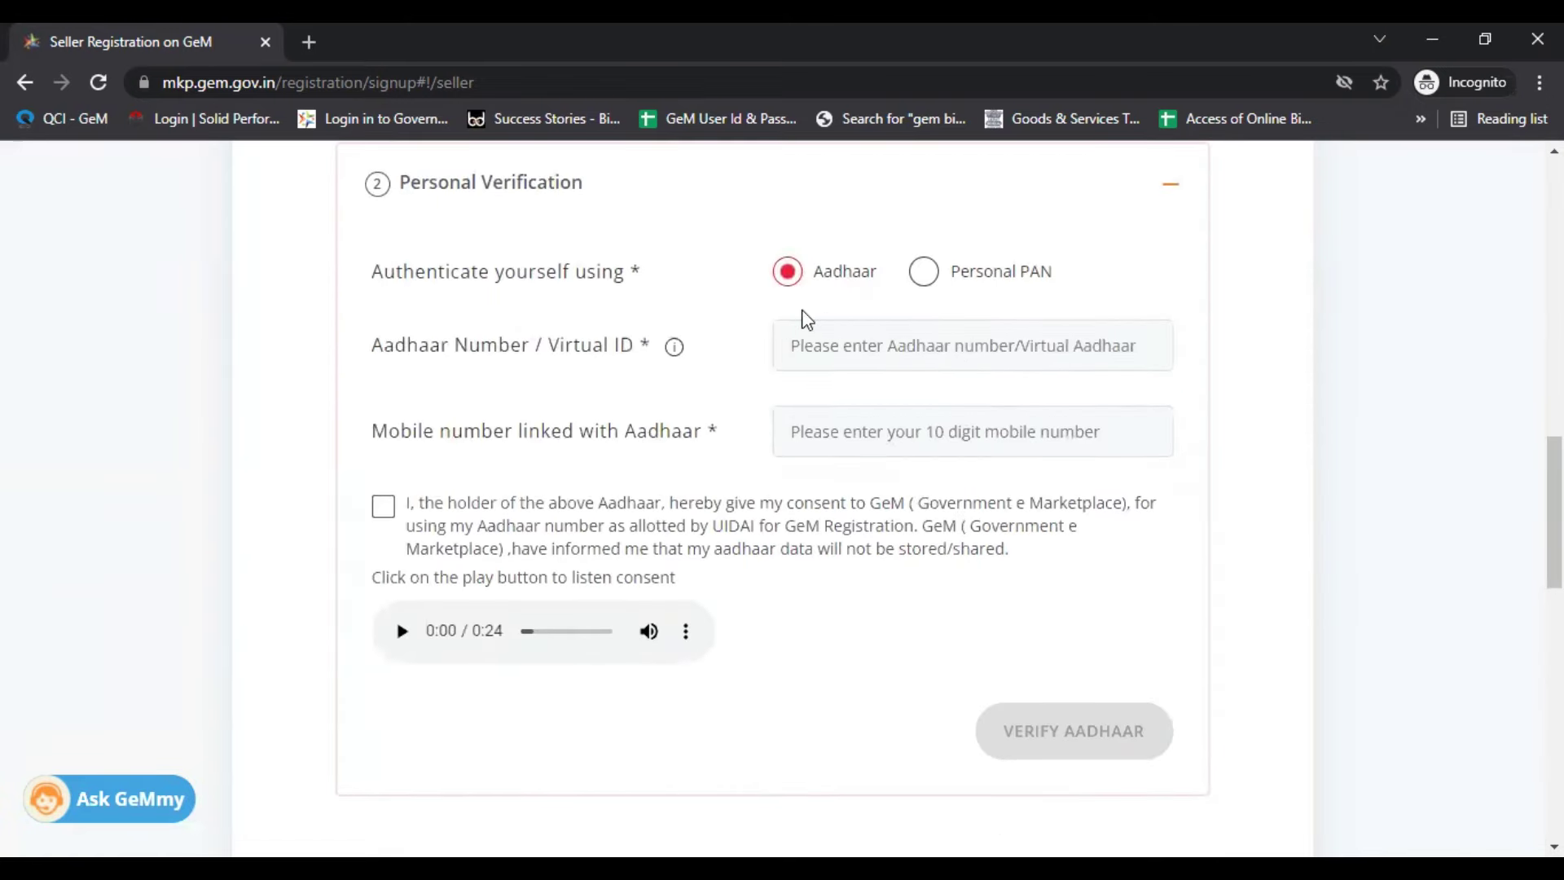
click(861, 338)
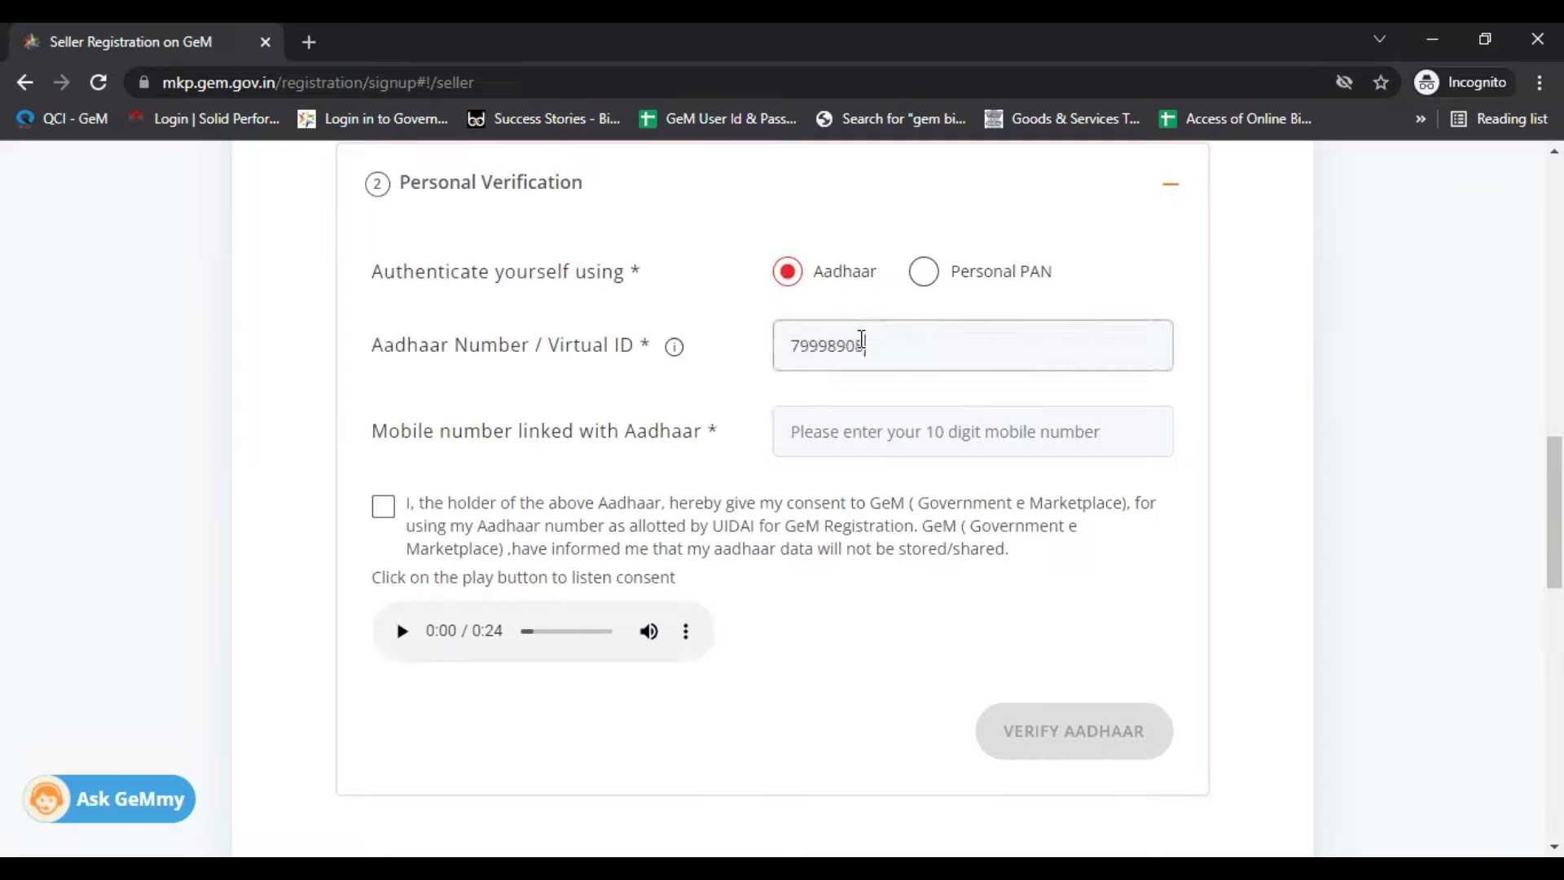
click(896, 465)
click(975, 357)
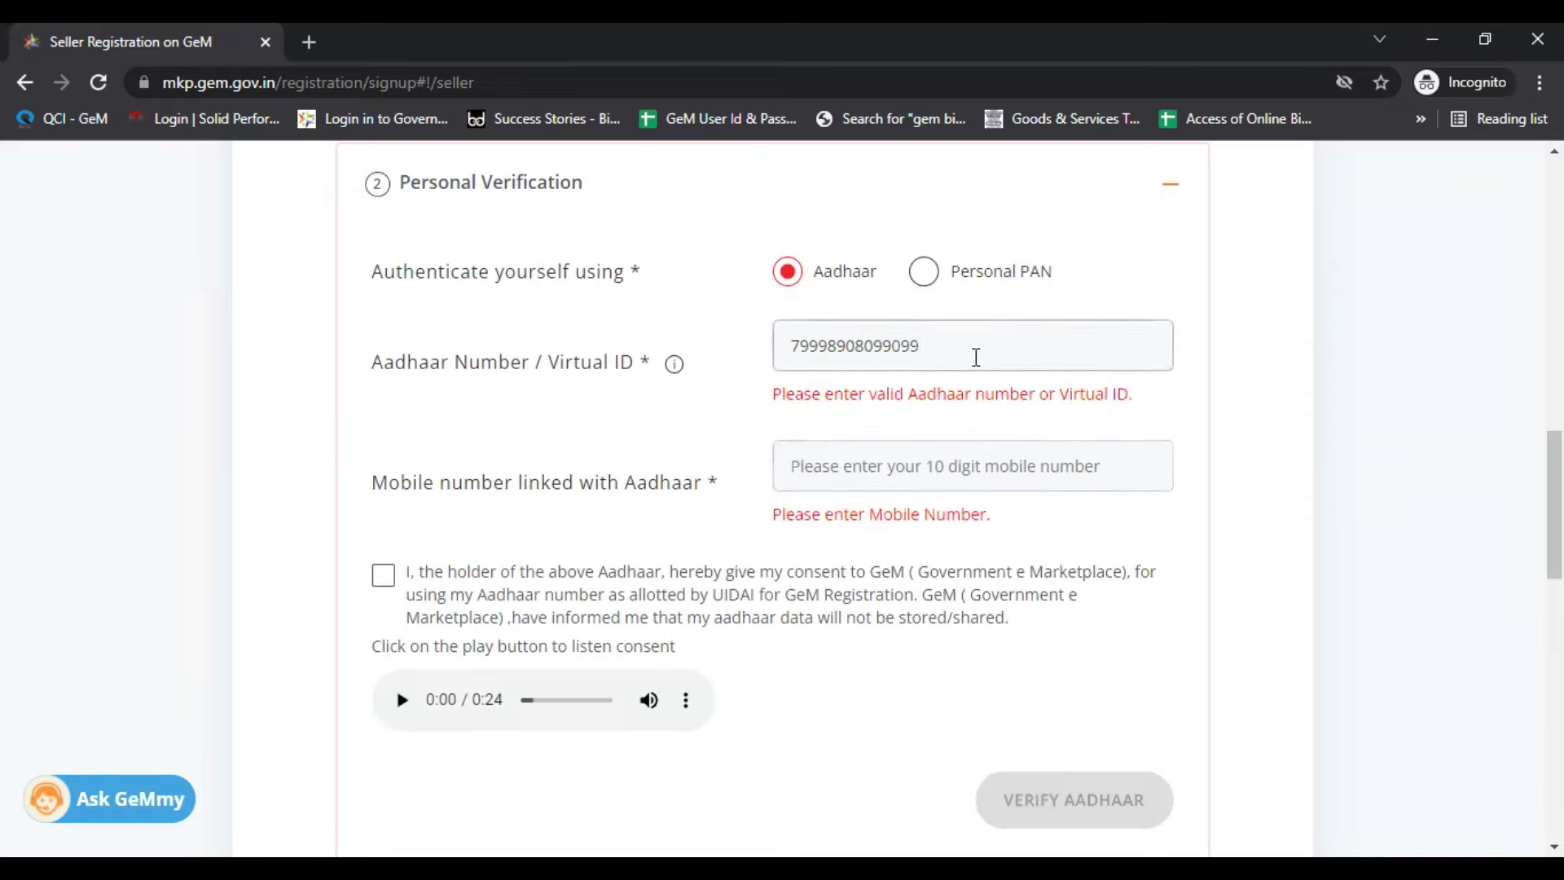
click(917, 472)
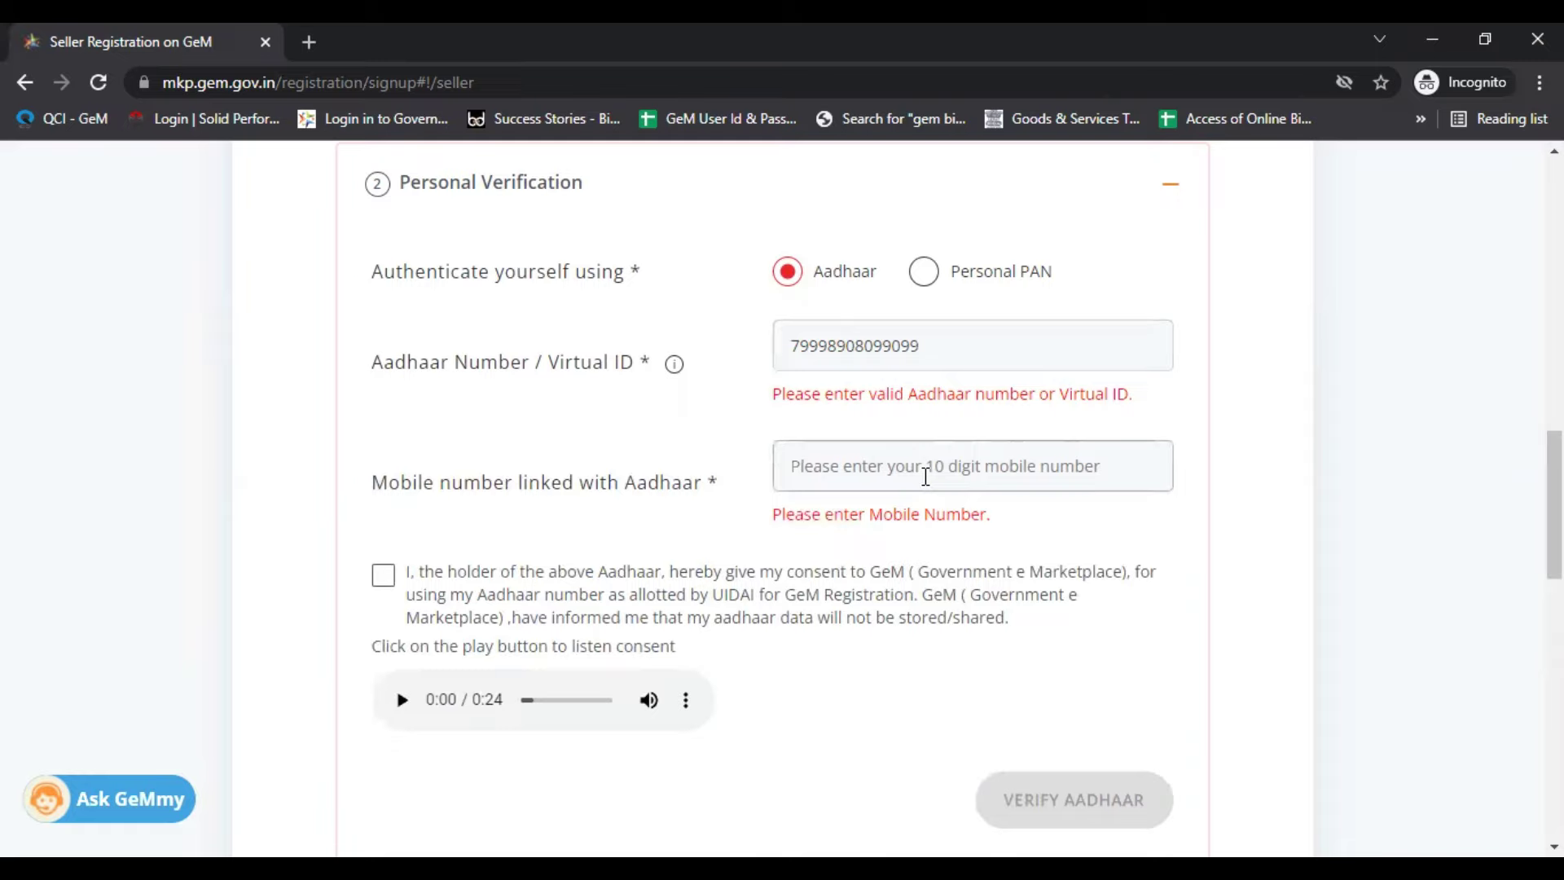
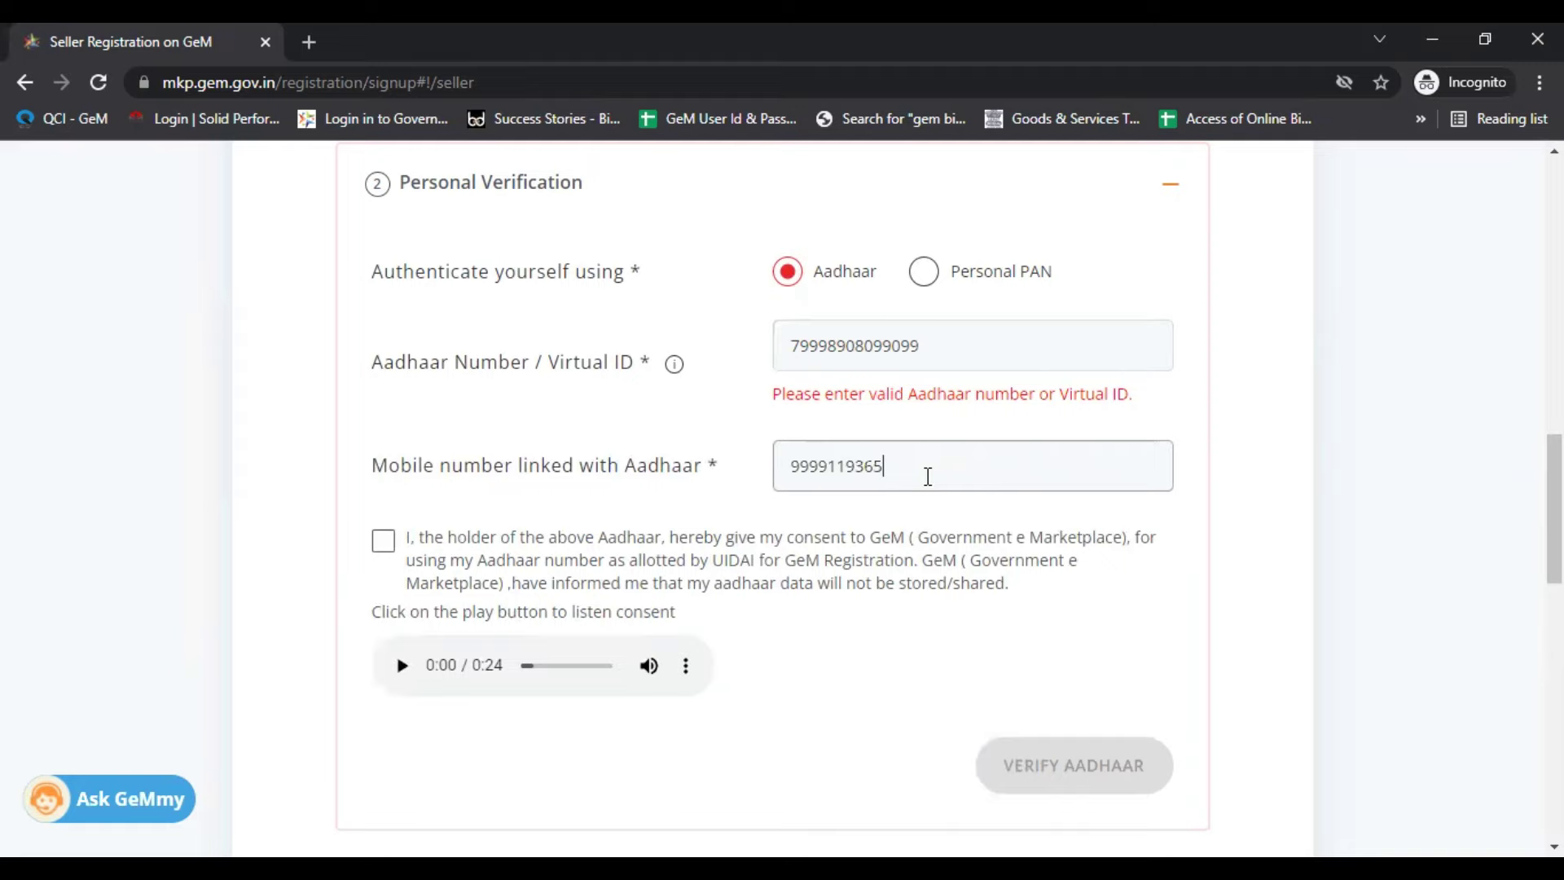
Step: Tick the consent checkbox for Aadhaar use
scroll(969, 456, down, 1)
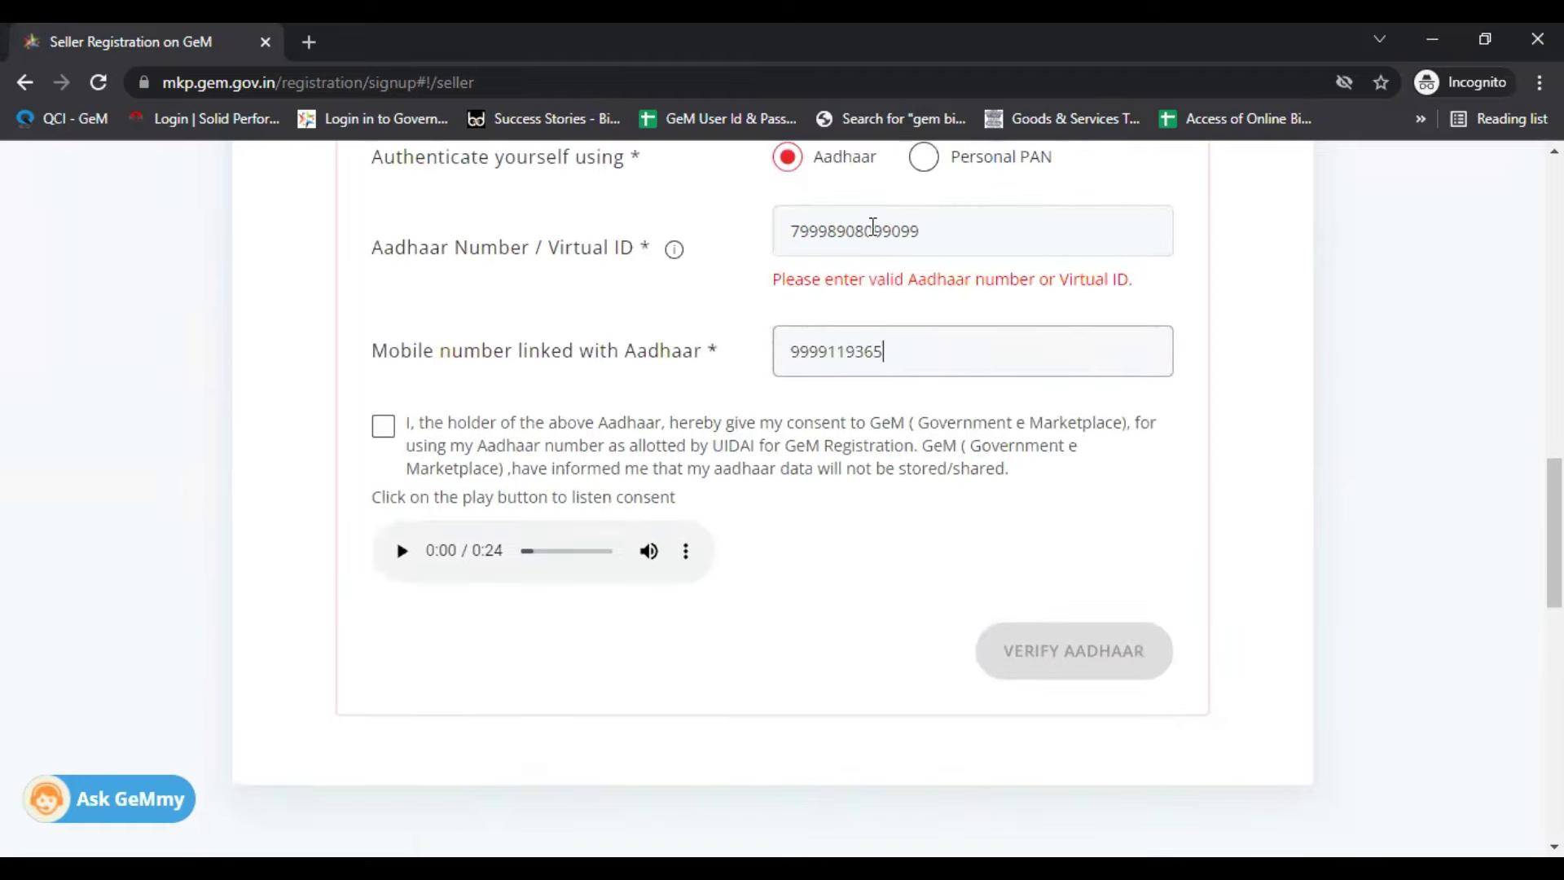
click(384, 426)
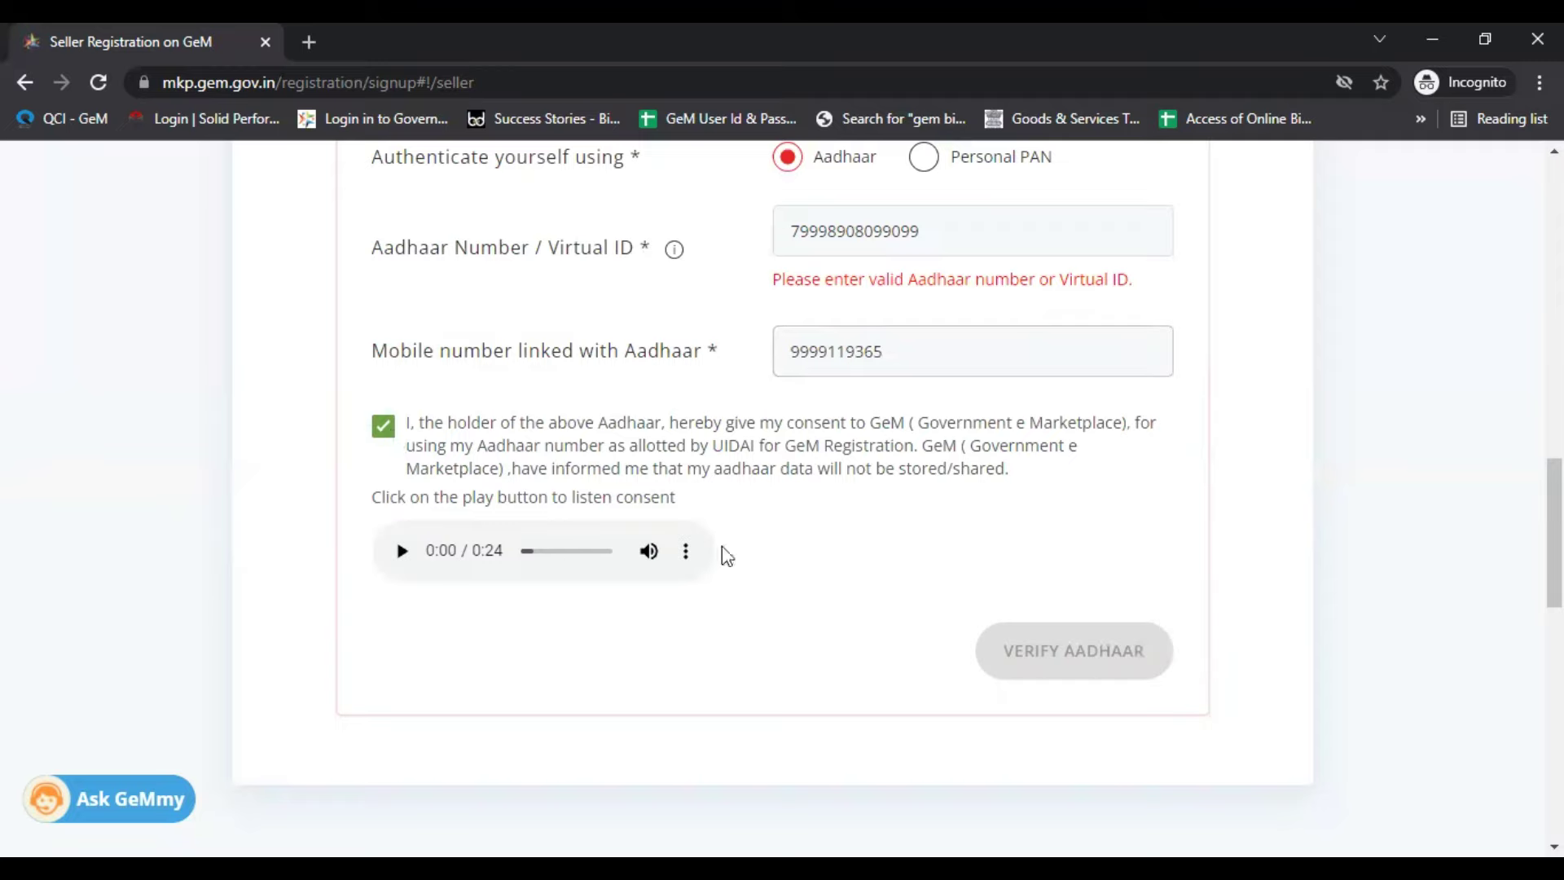
scroll(1086, 668, up, 1)
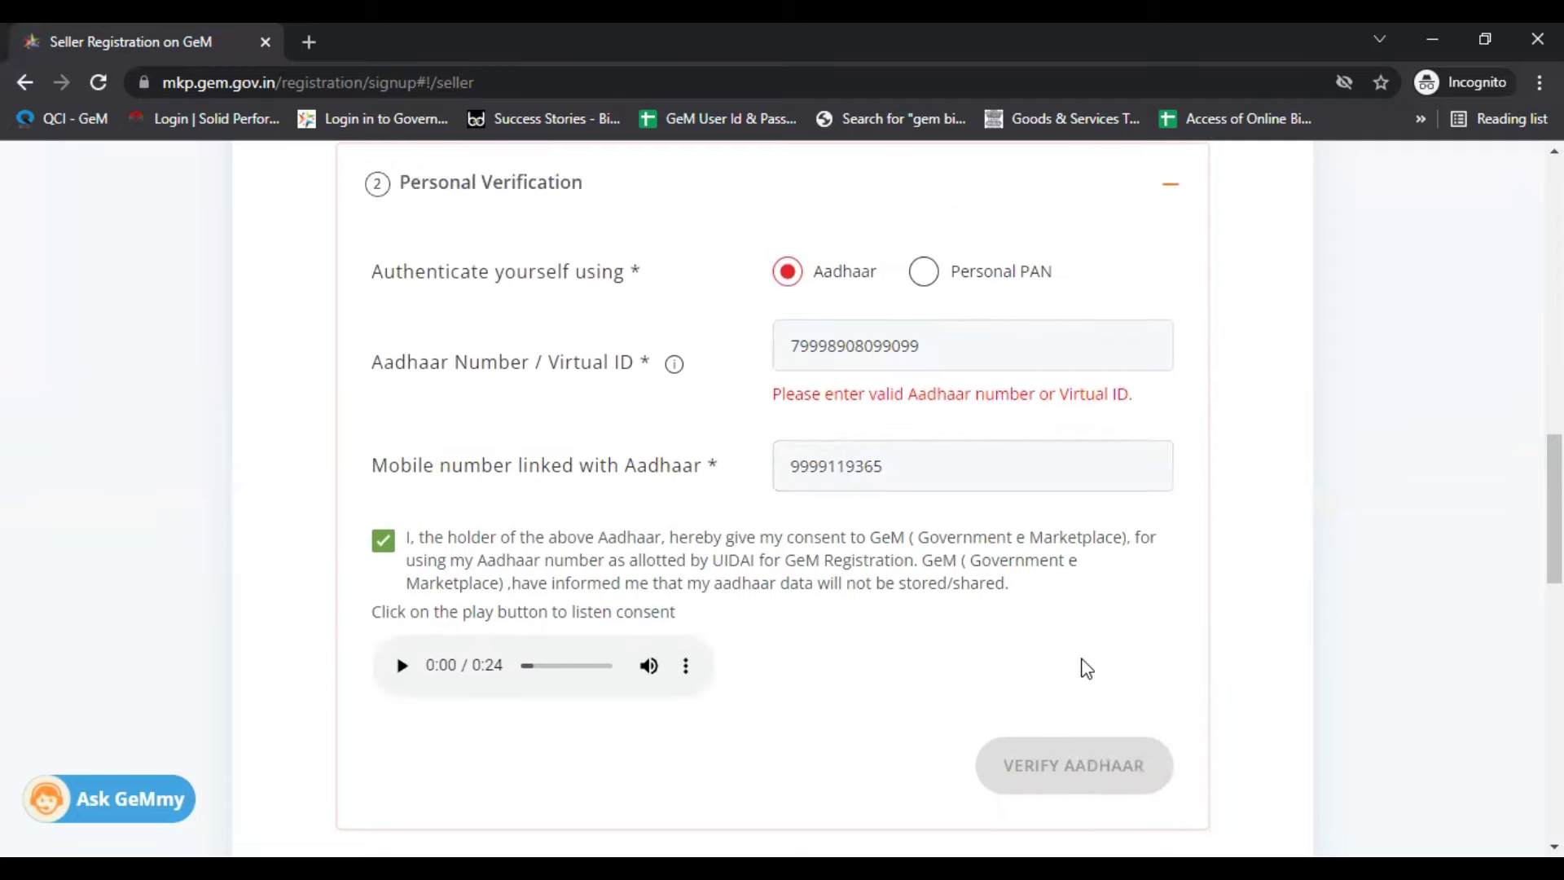
scroll(1086, 667, up, 1)
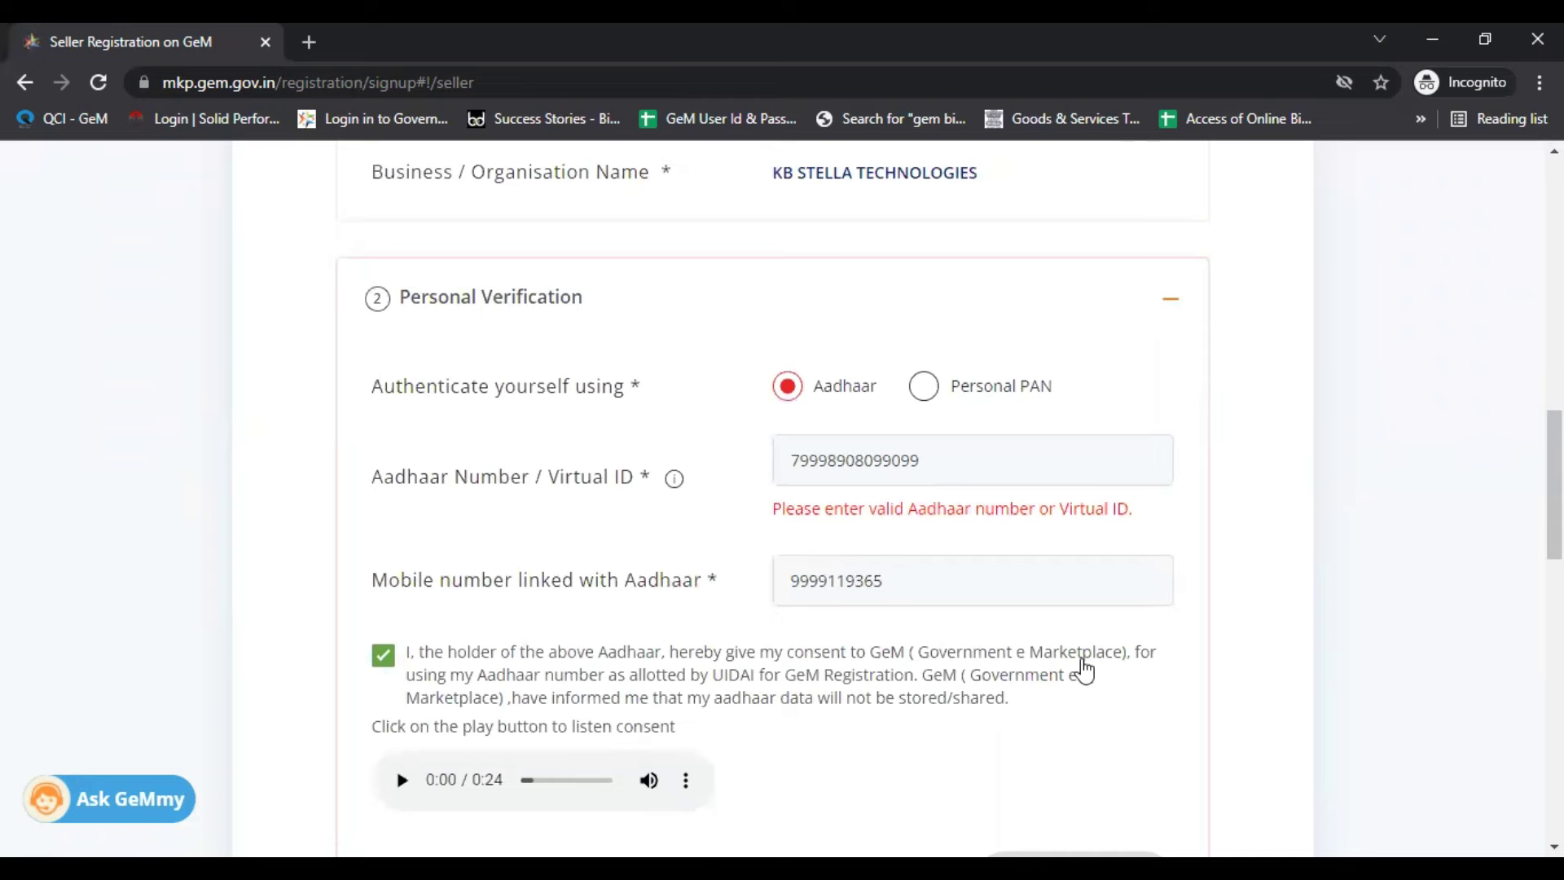
scroll(1083, 669, up, 10)
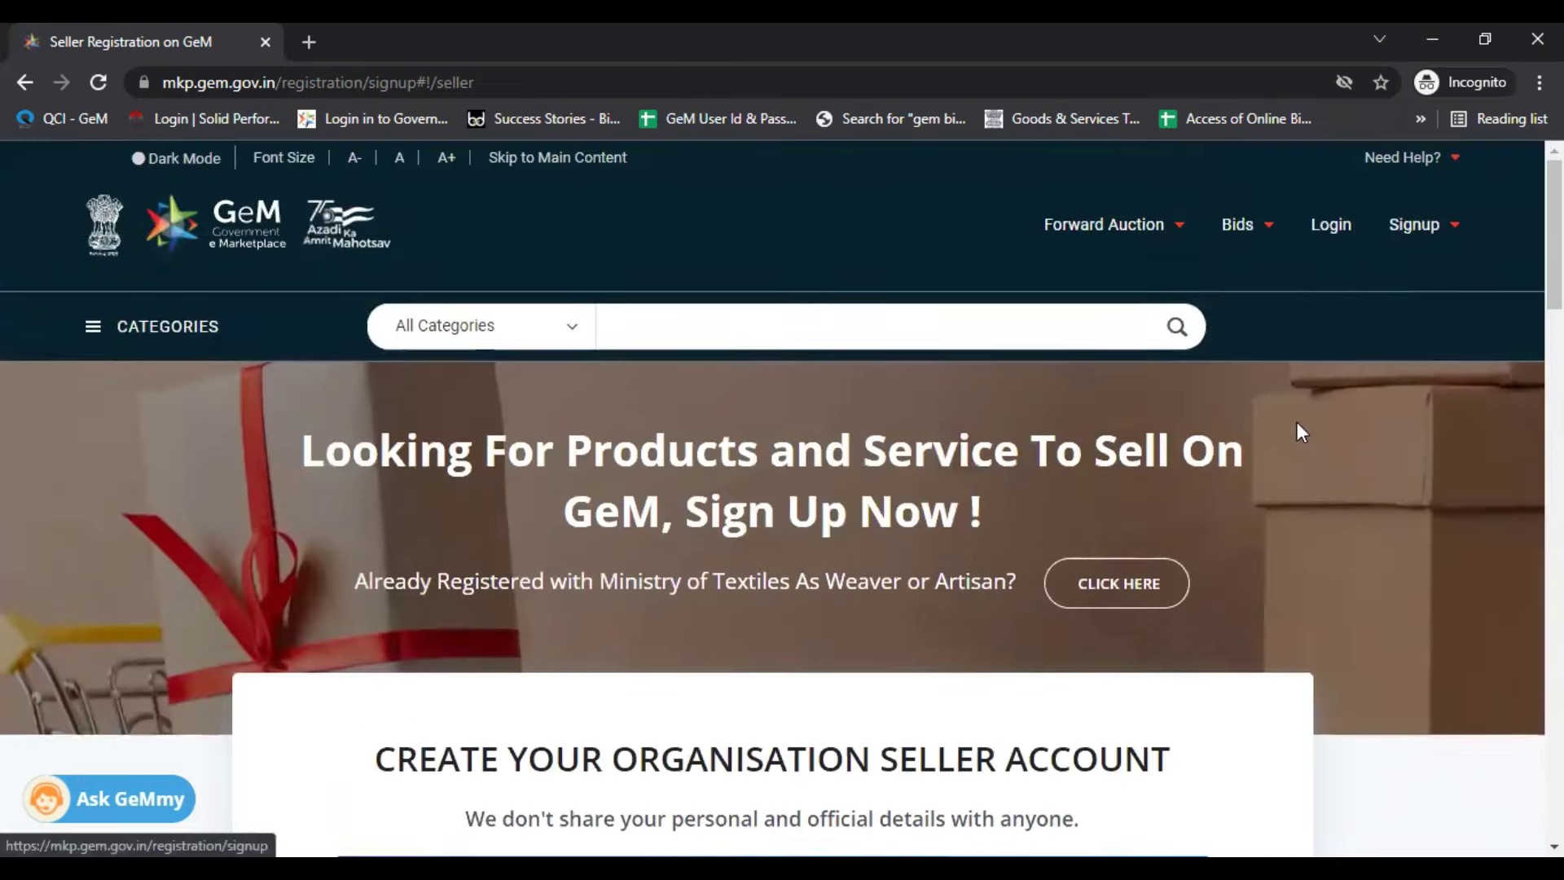
Step: On the GeM login page, submit the seller's user ID and the captcha
click(1347, 226)
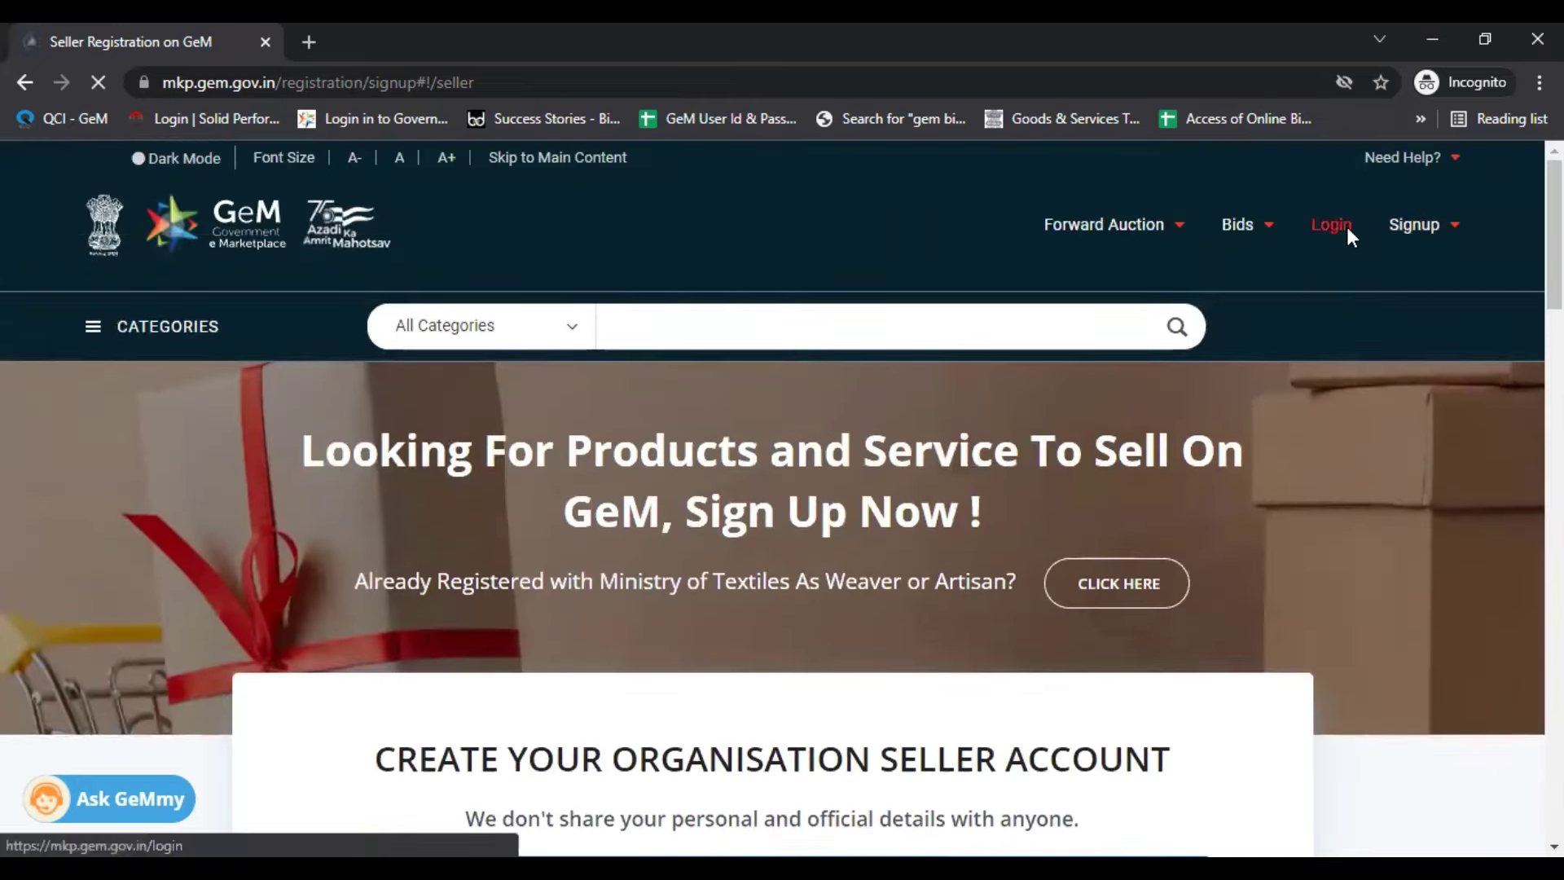
mouse_move(1104, 446)
text(bidz365)
click(1052, 593)
text(HE)
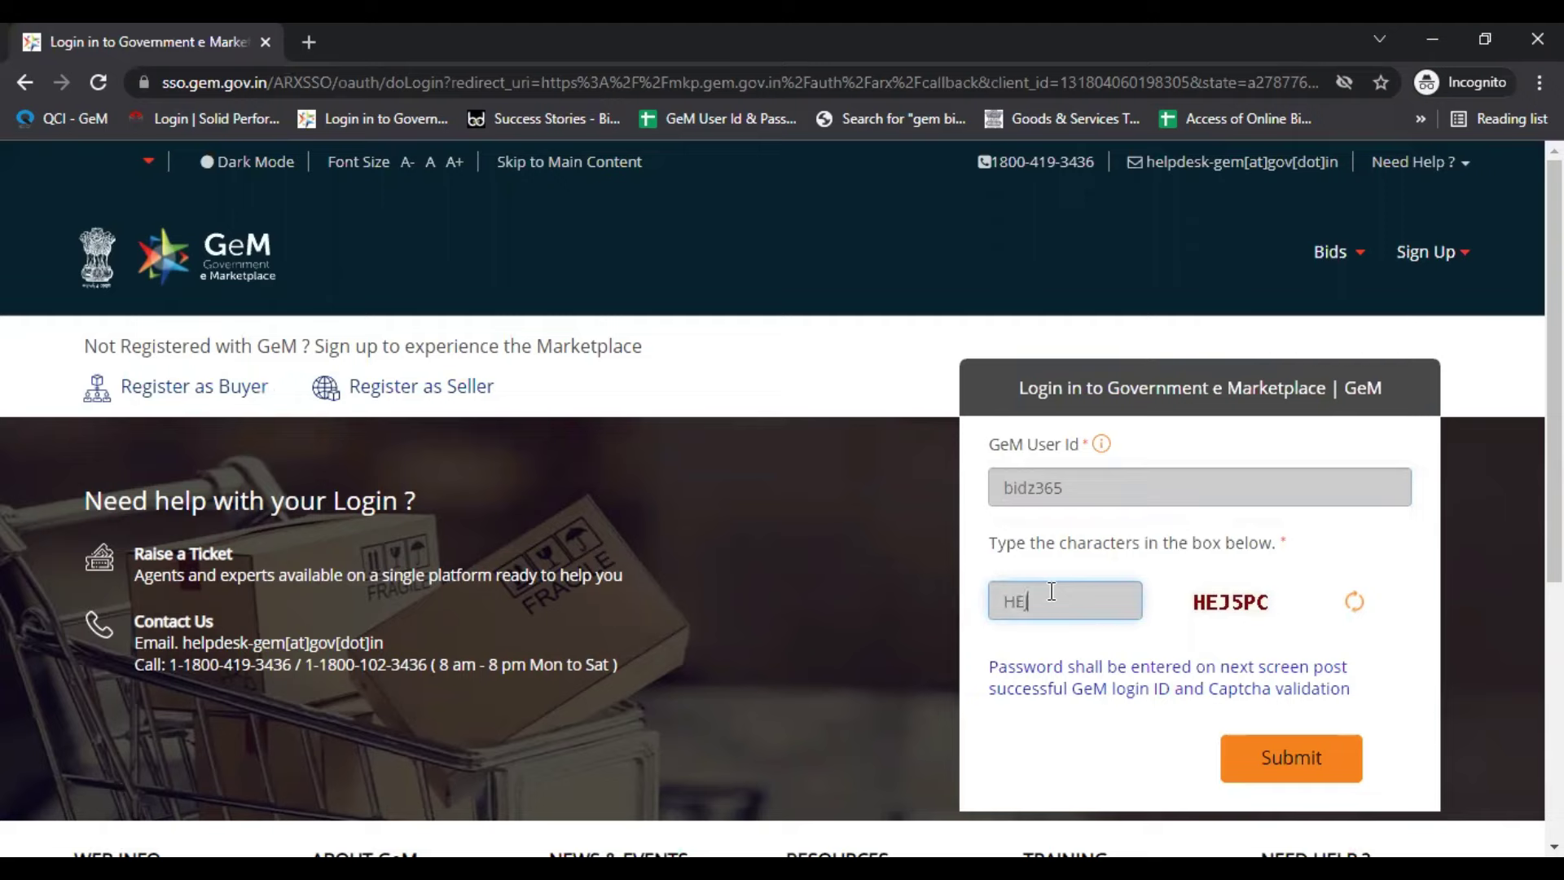
text(J5PC)
key(Return)
Step: Enter the account password, then reload and resubmit the failed login page
text(•••••••••••••)
key(Return)
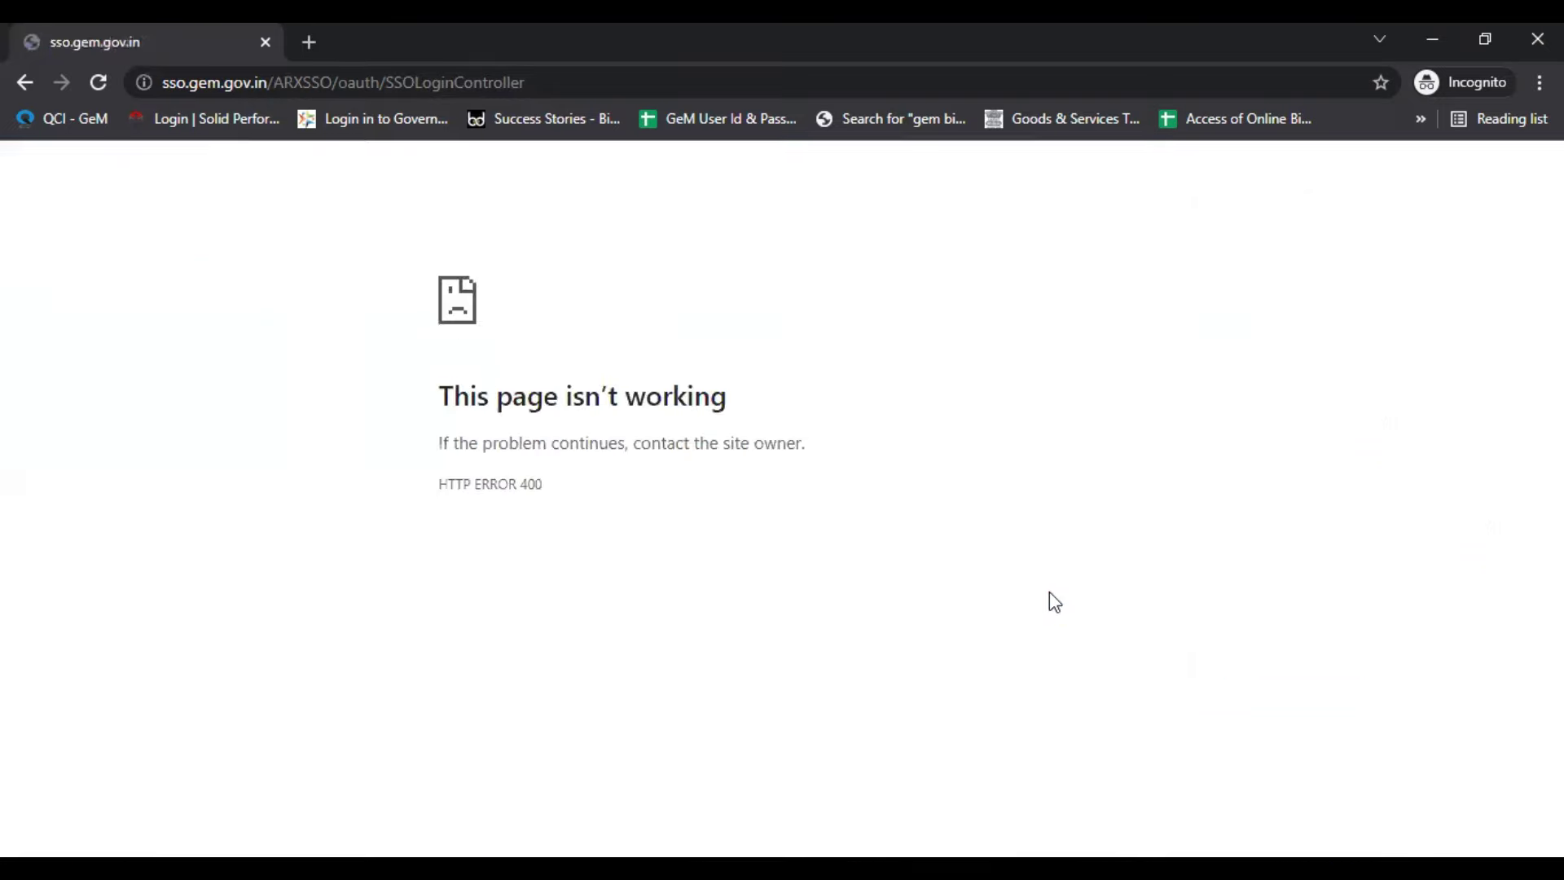
click(96, 84)
click(876, 266)
click(1393, 232)
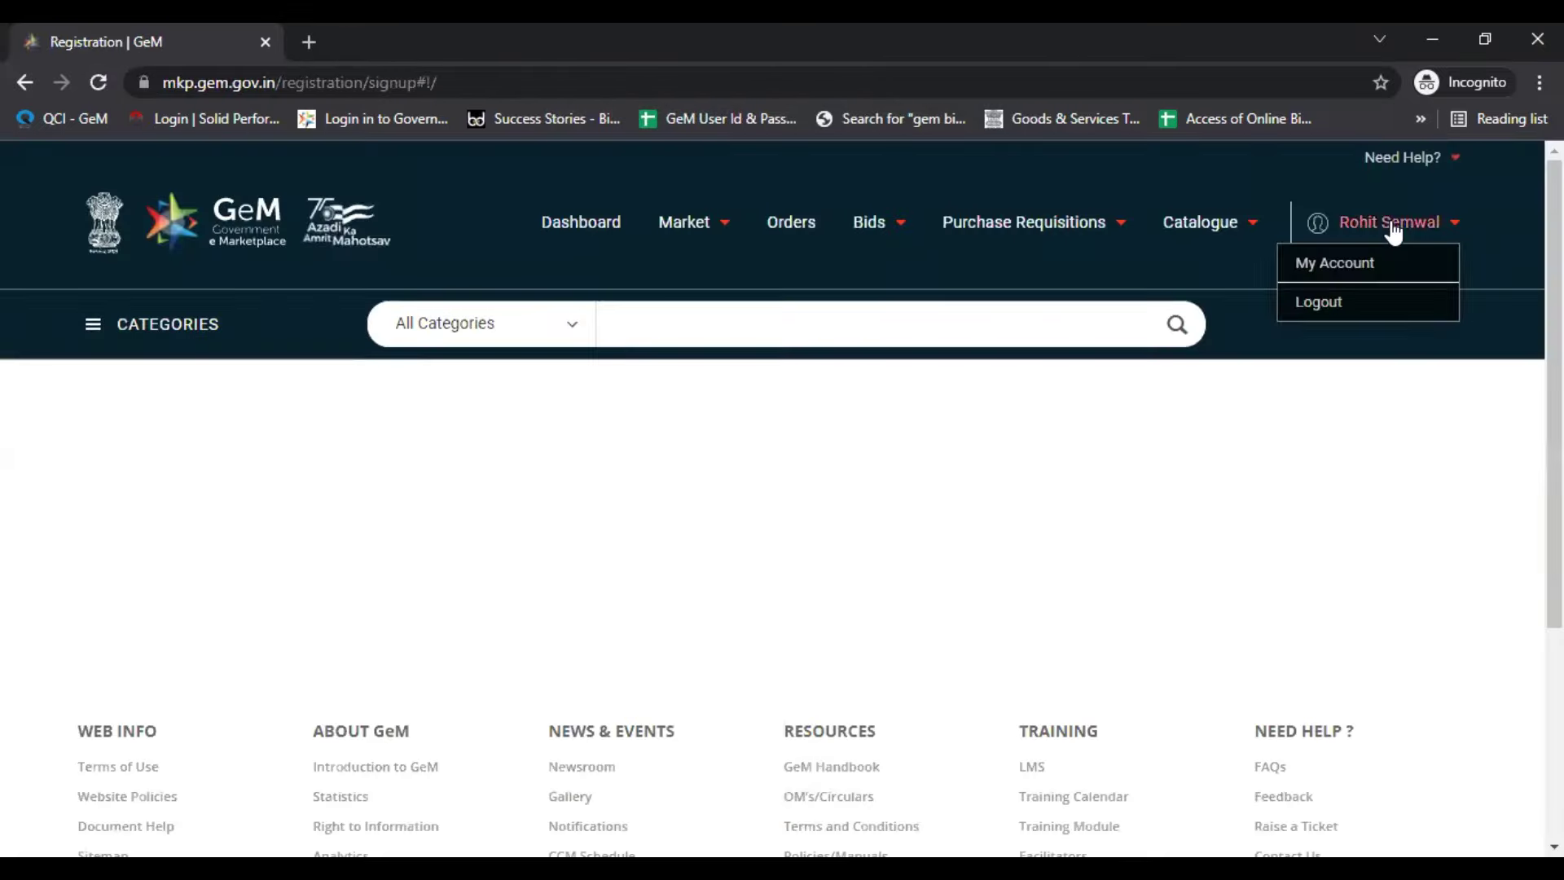
Step: Open My Account from the header dropdown to view the Company Profile at 100% completion
mouse_move(1317, 218)
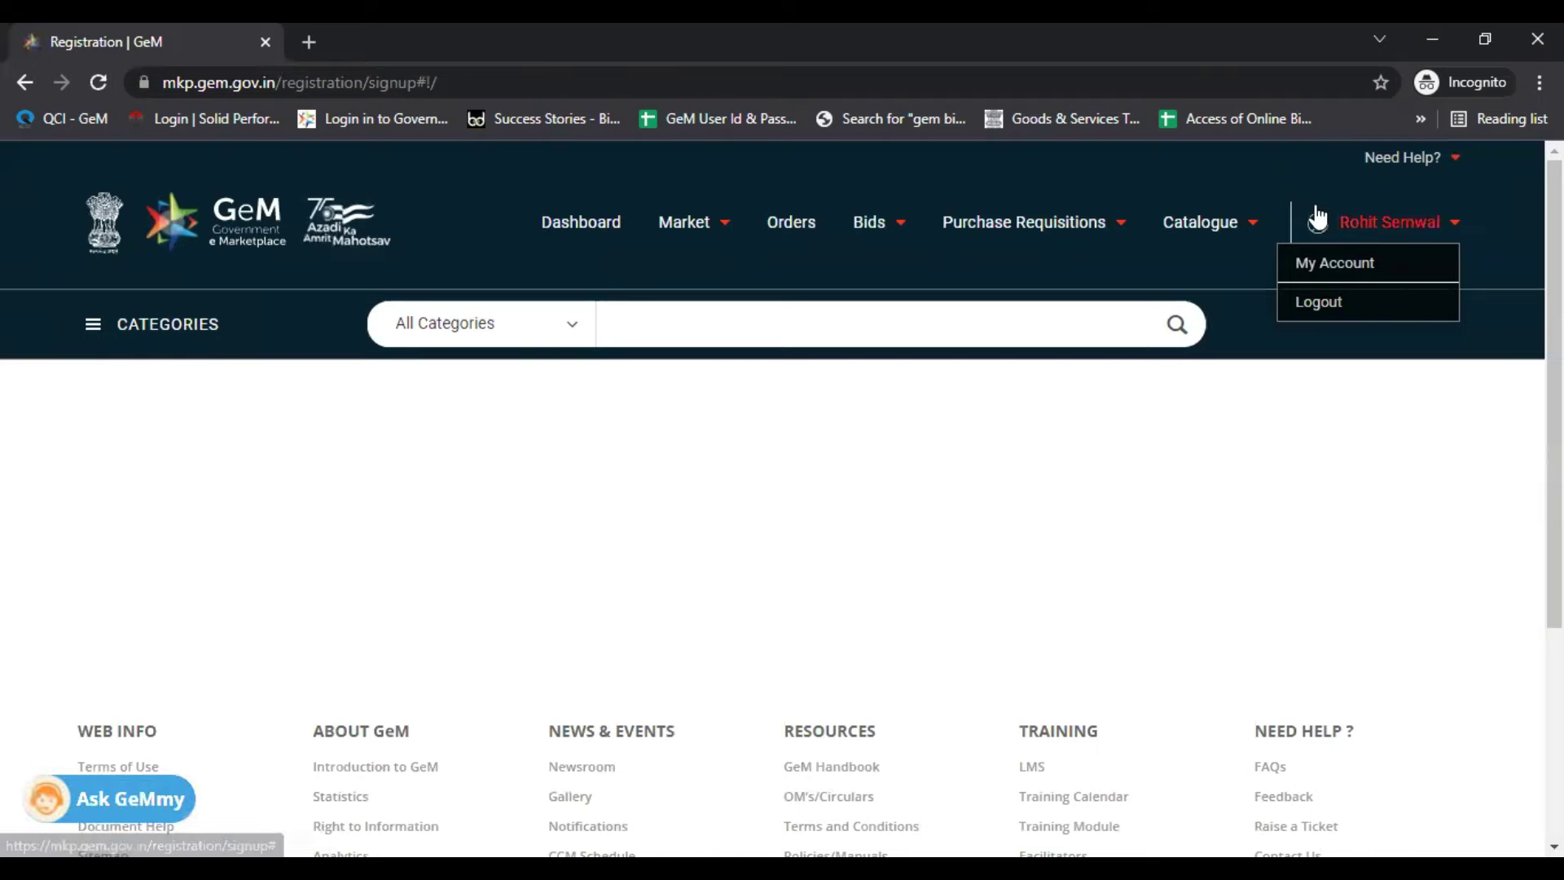
click(1343, 260)
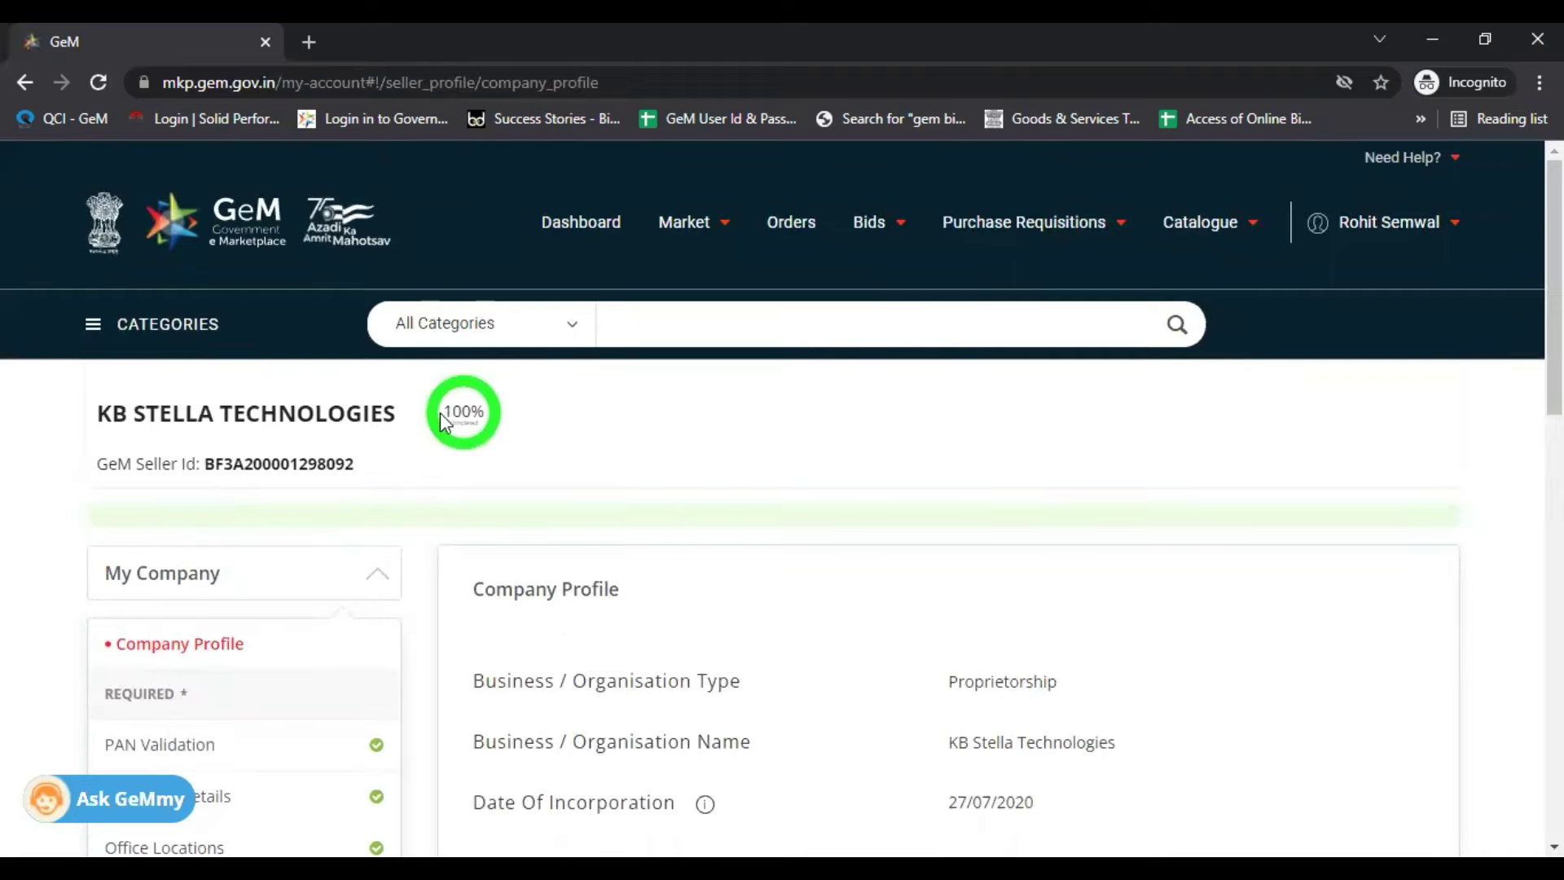
scroll(388, 472, down, 3)
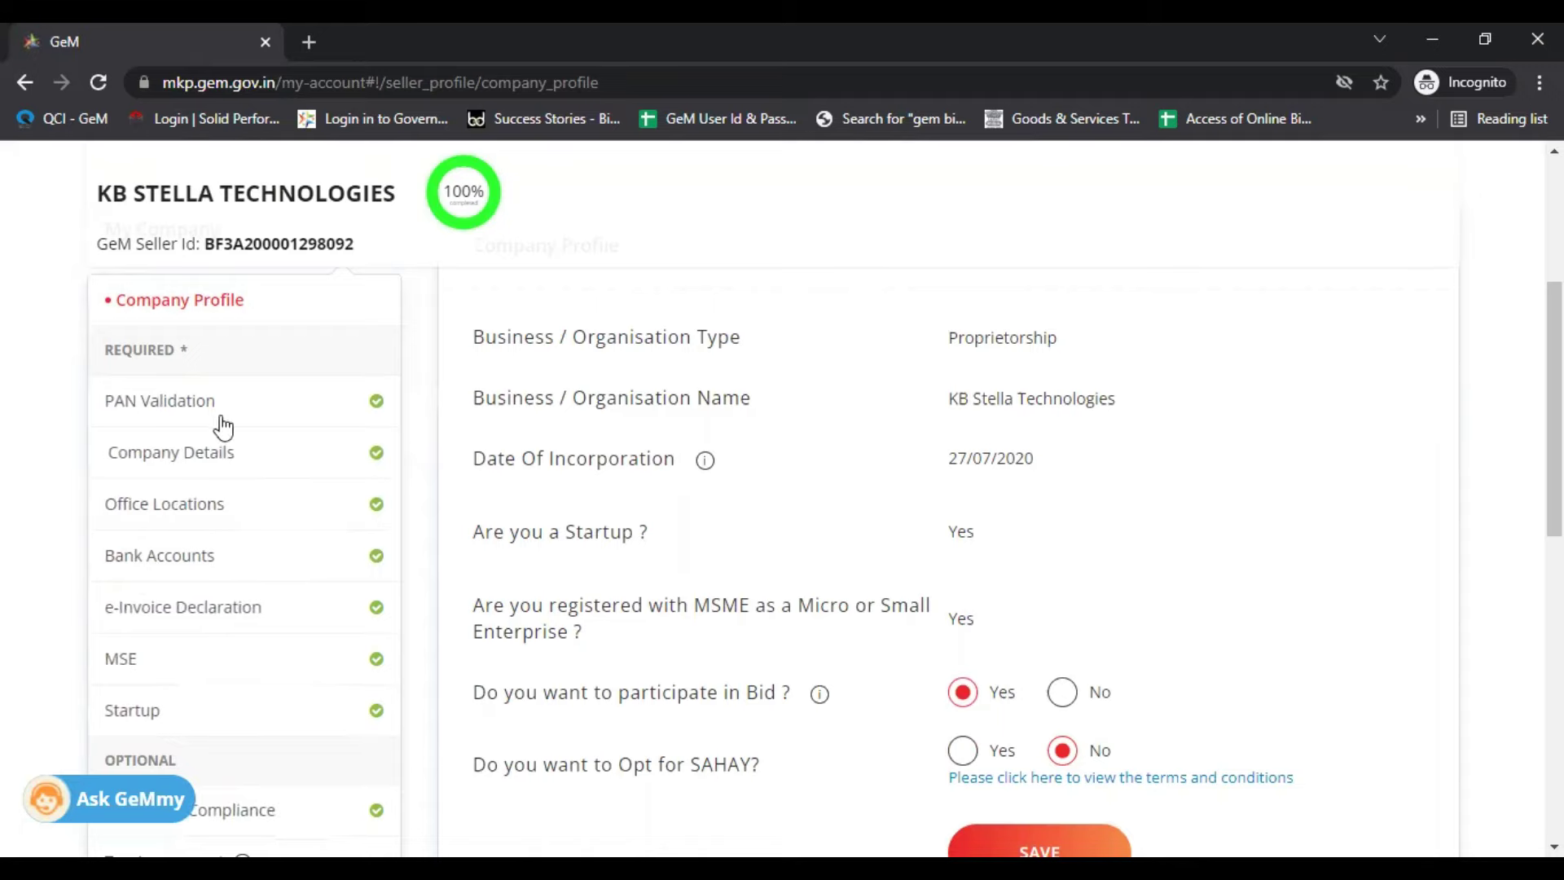
scroll(440, 331, up, 3)
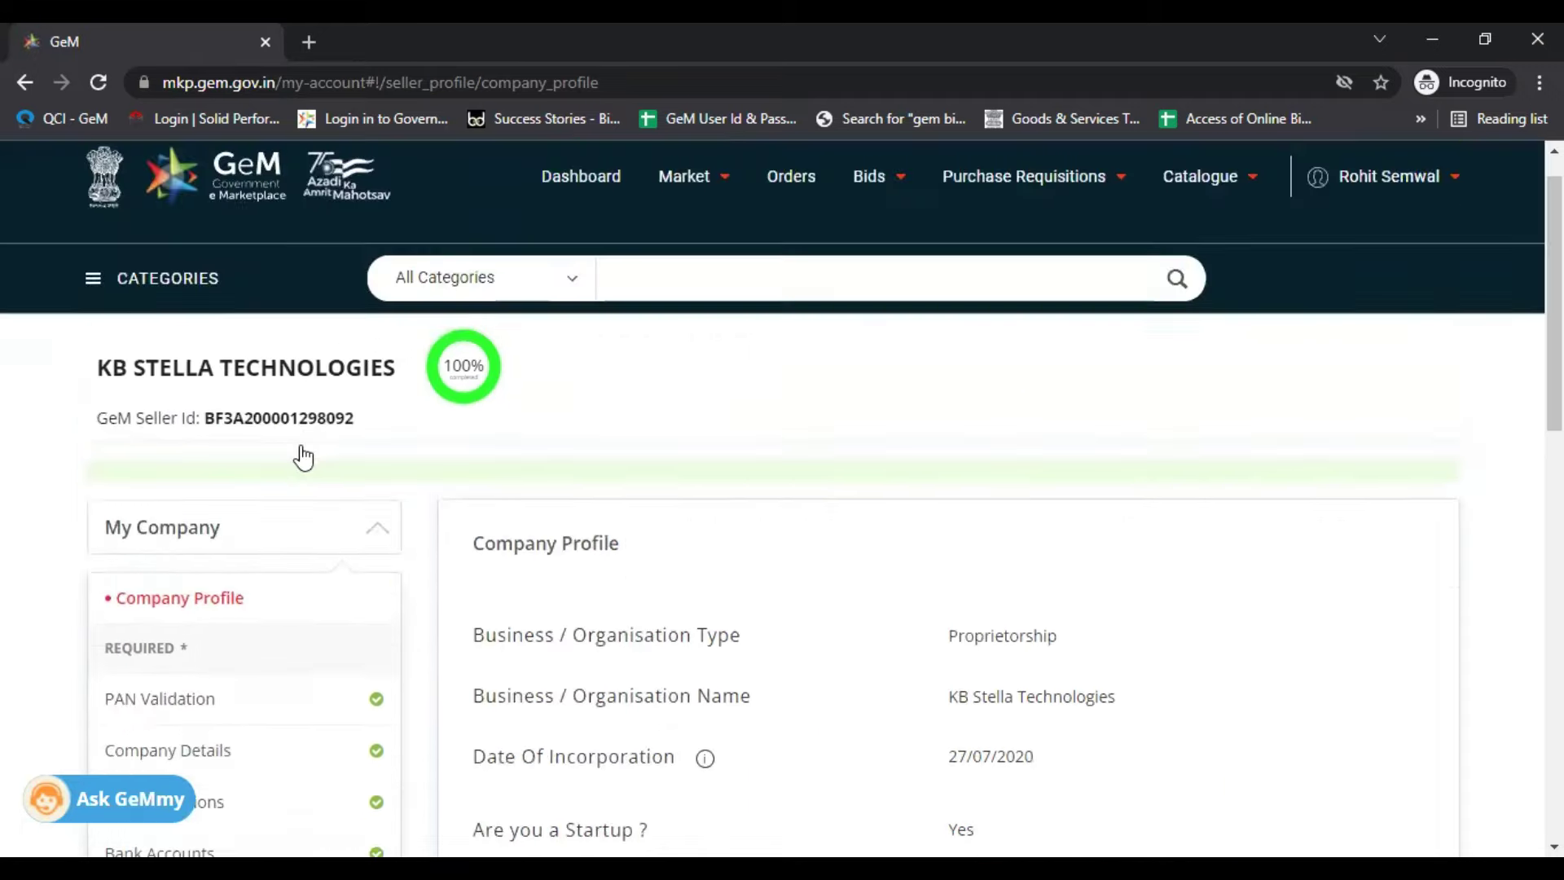
scroll(303, 458, down, 3)
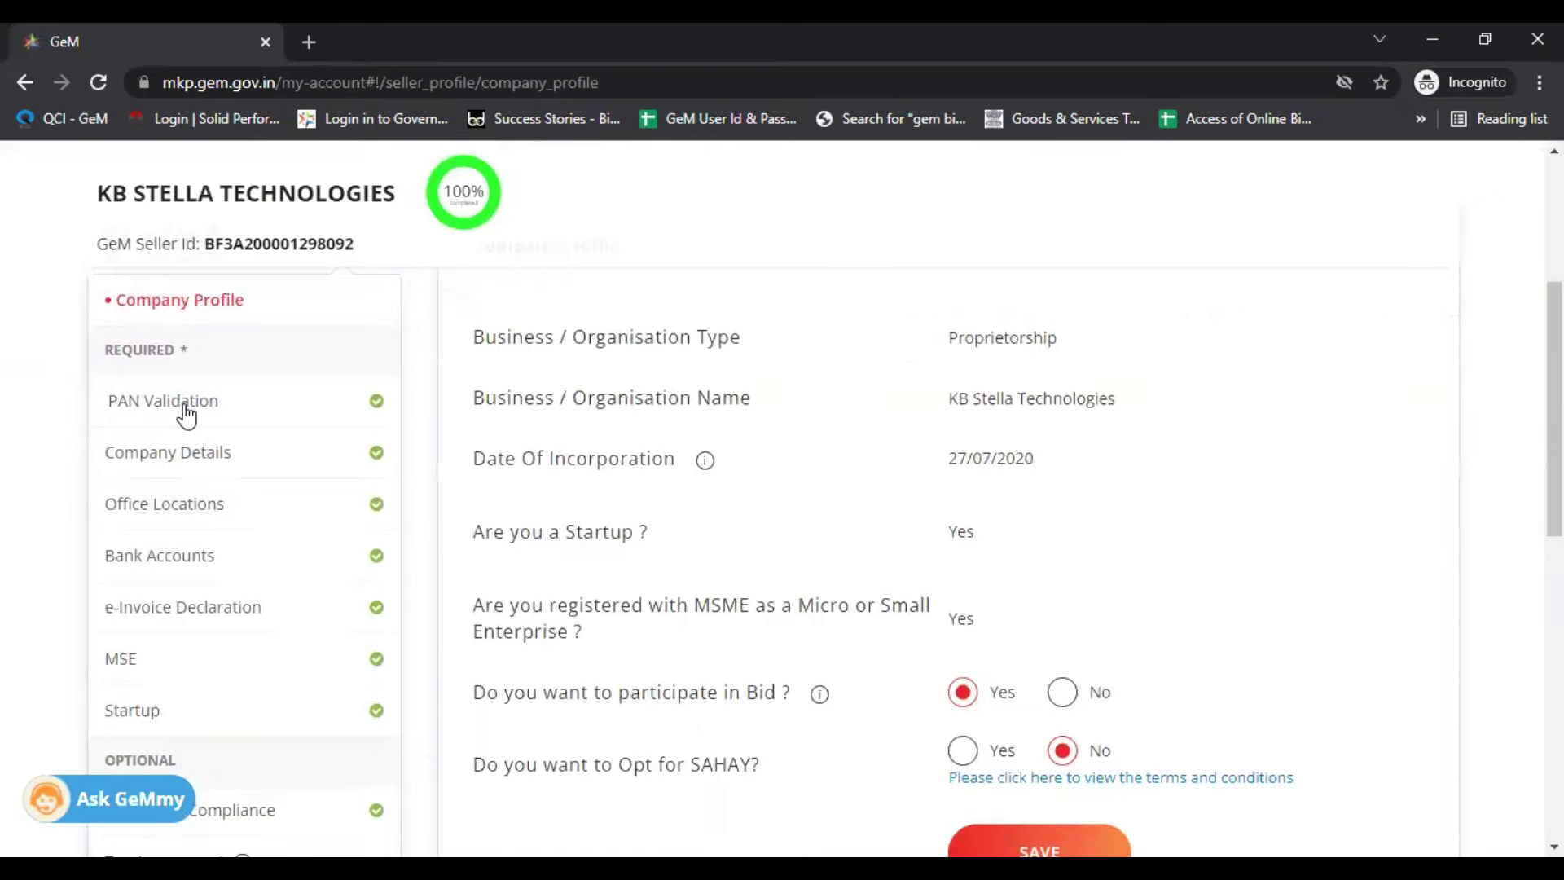
Step: Review PAN Validation, then Company Details for KB Stella Technologies, incorporated 27/07/2020
click(186, 411)
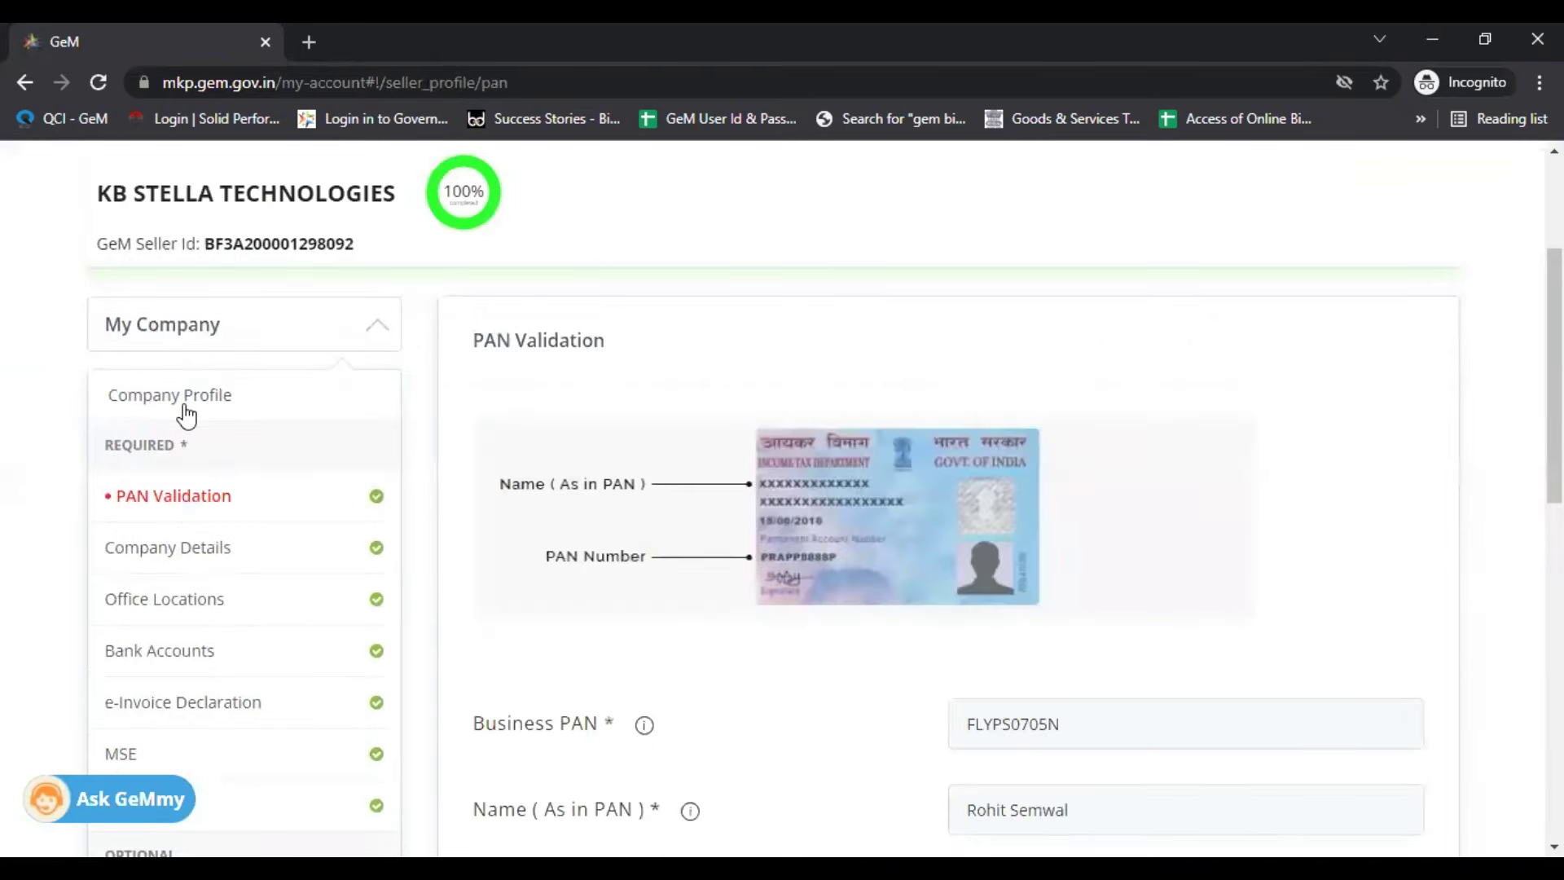
scroll(977, 570, down, 2)
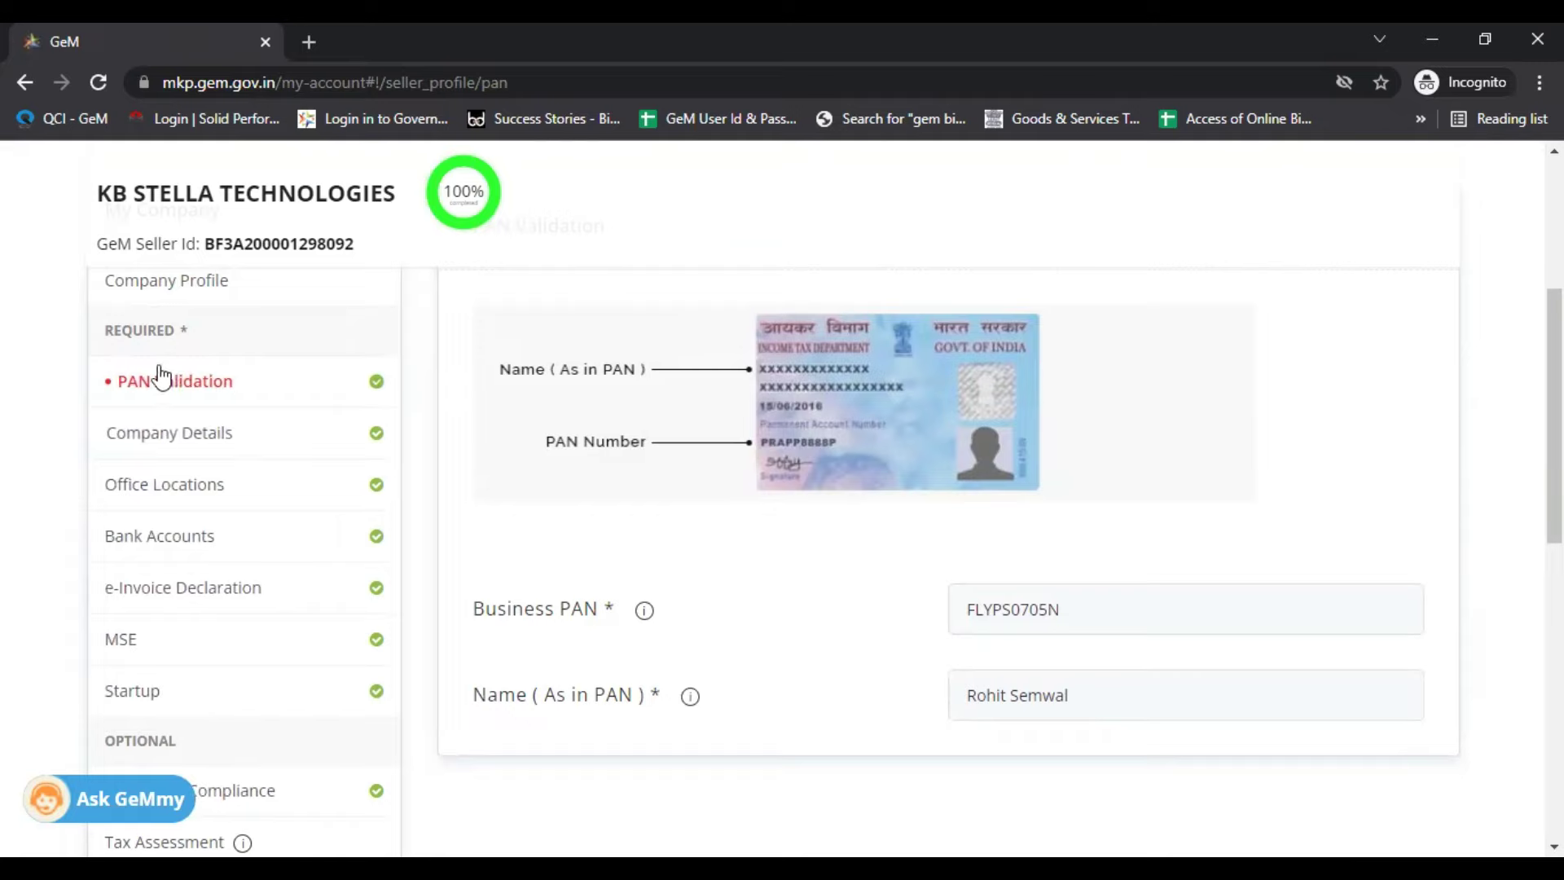
click(244, 434)
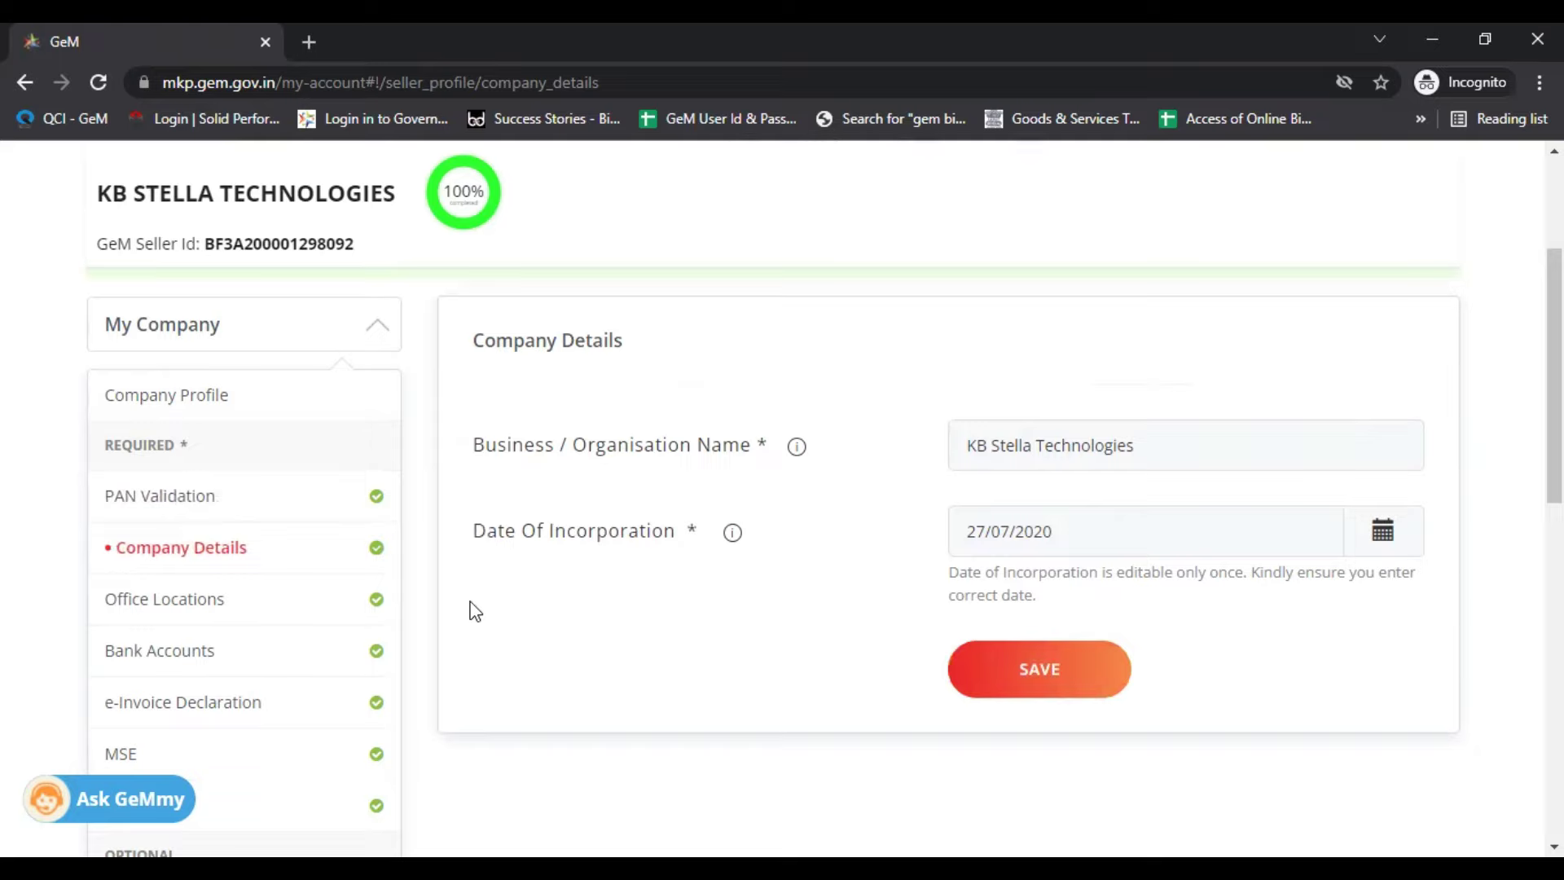
scroll(480, 497, down, 1)
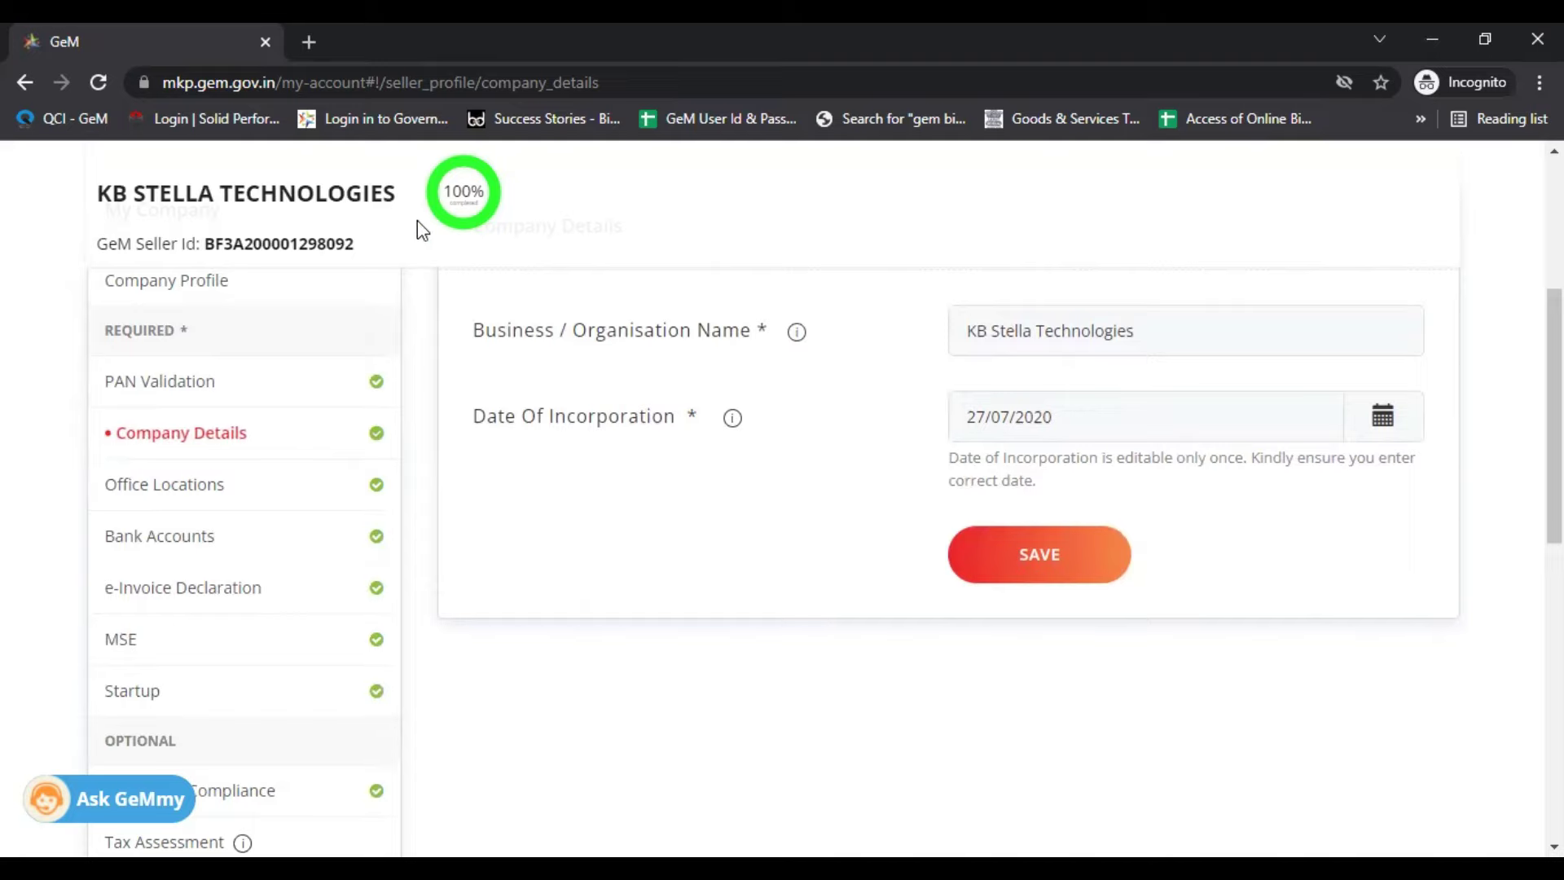
scroll(453, 259, down, 1)
Step: Check Office Locations, then view Bank Accounts with the primary ICICI Bank account
click(294, 386)
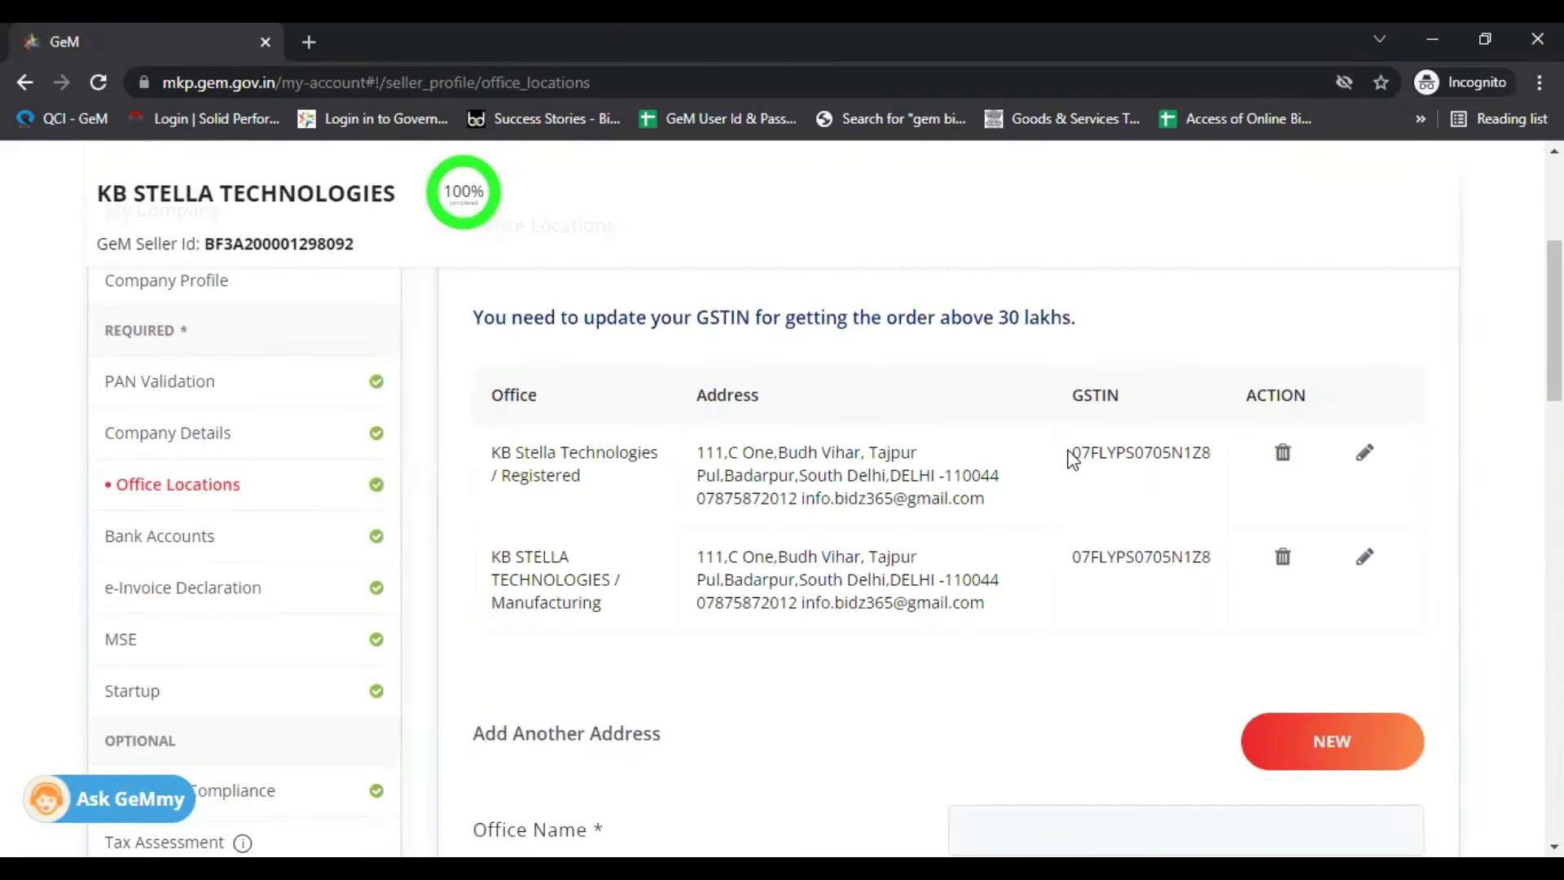
click(167, 540)
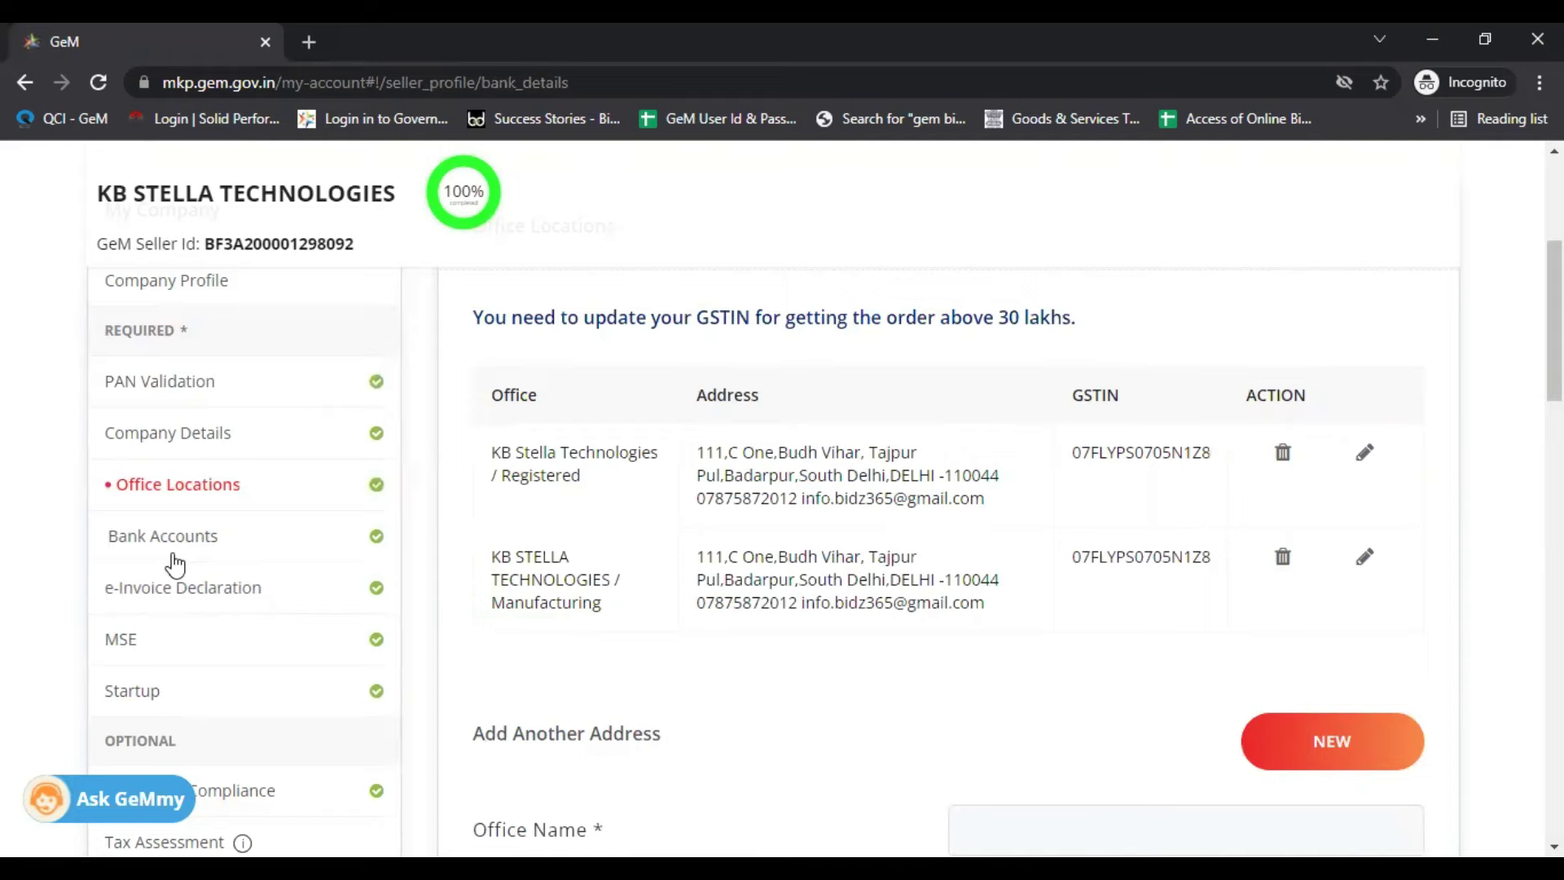
scroll(717, 538, down, 5)
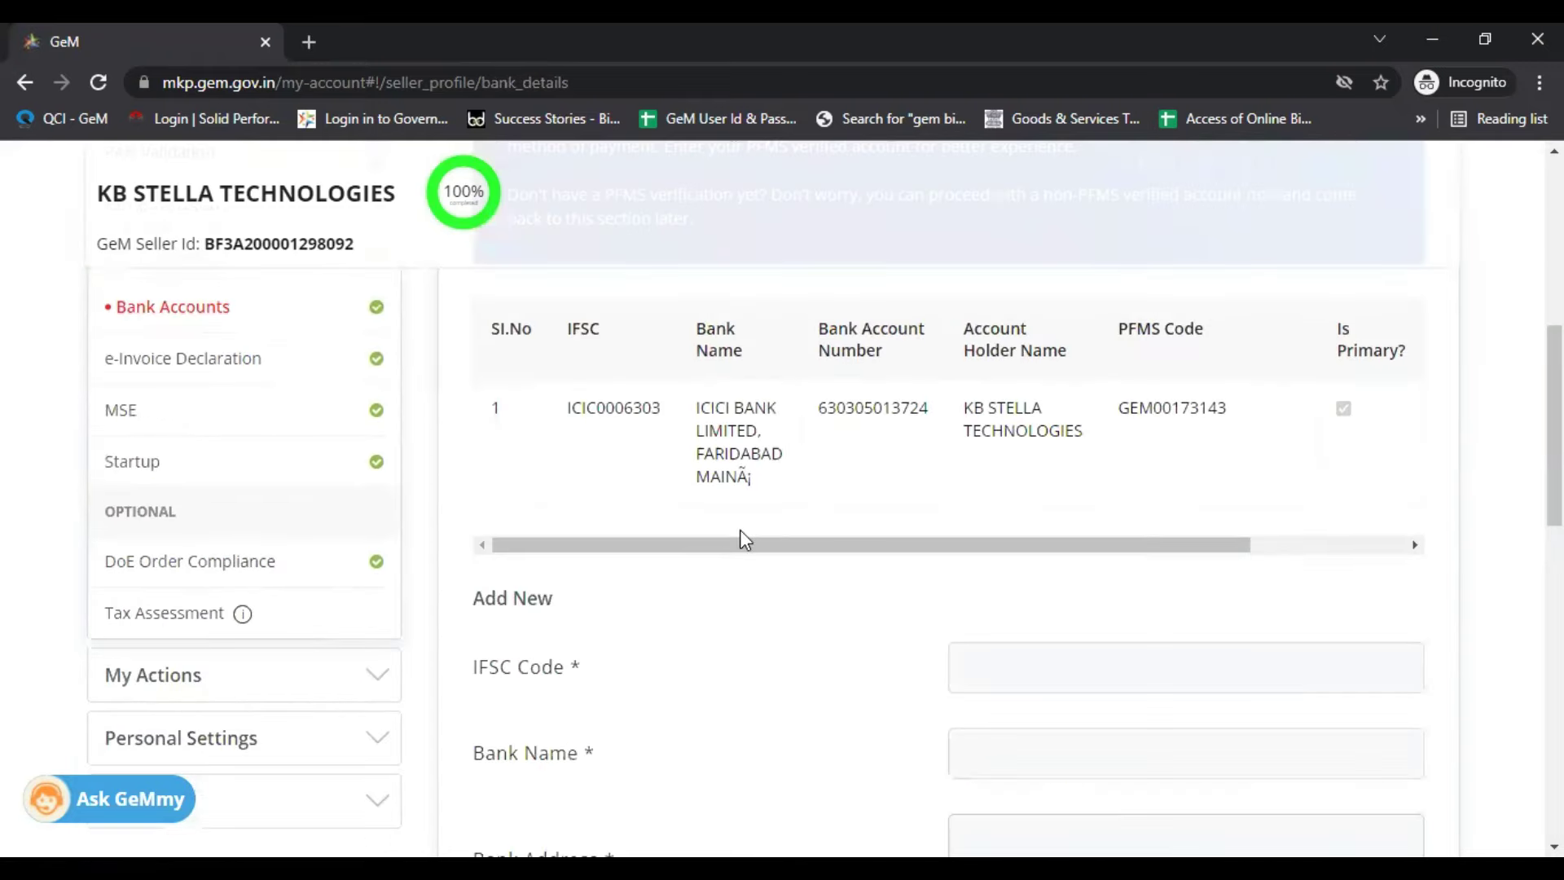
scroll(858, 523, up, 2)
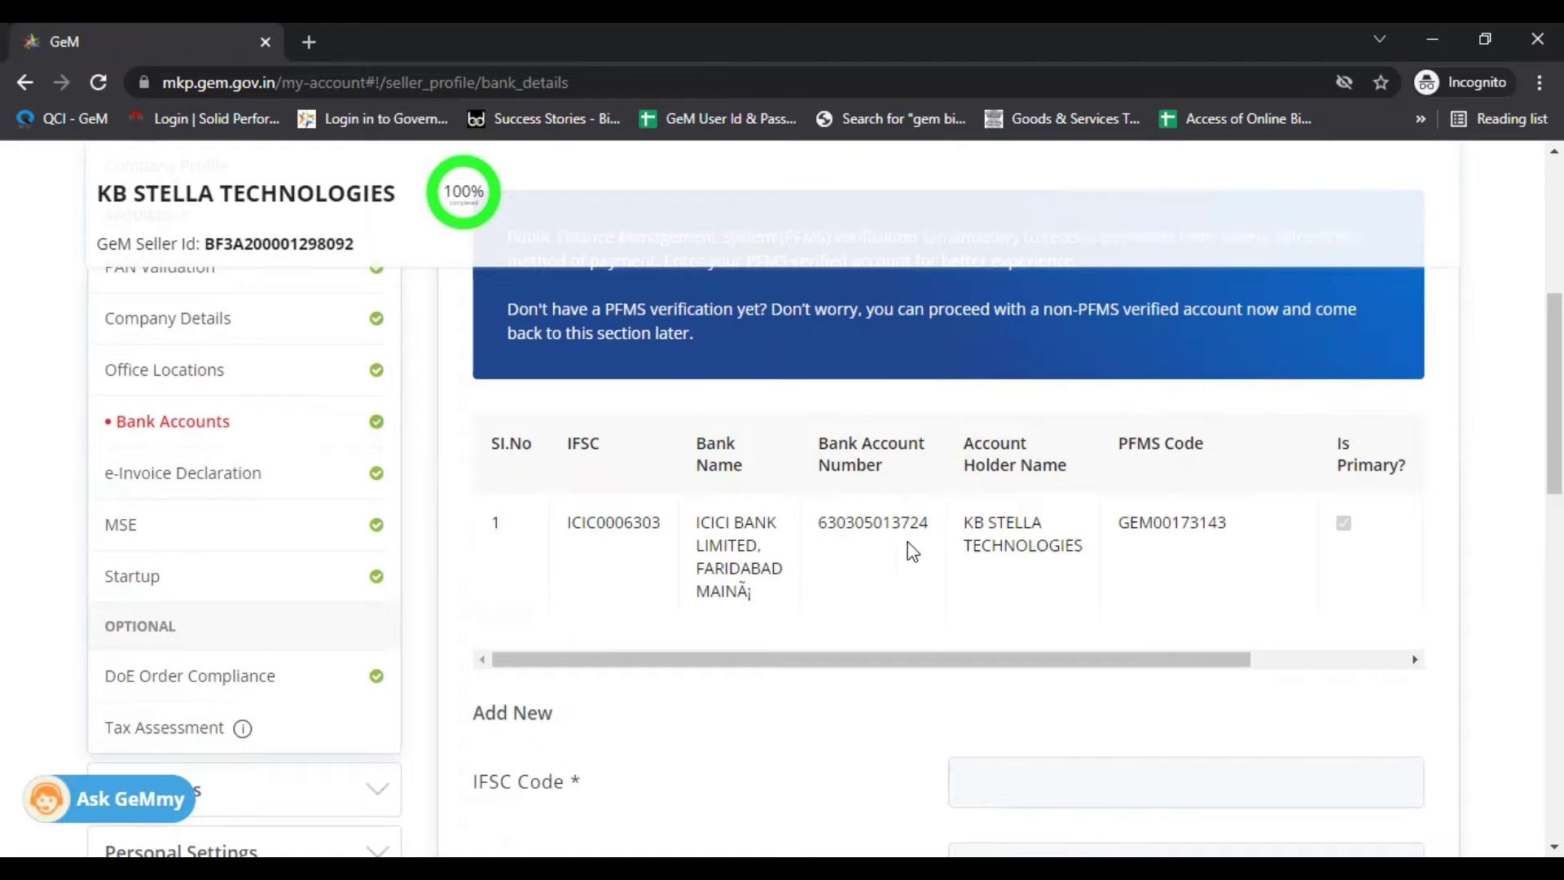
scroll(399, 330, down, 1)
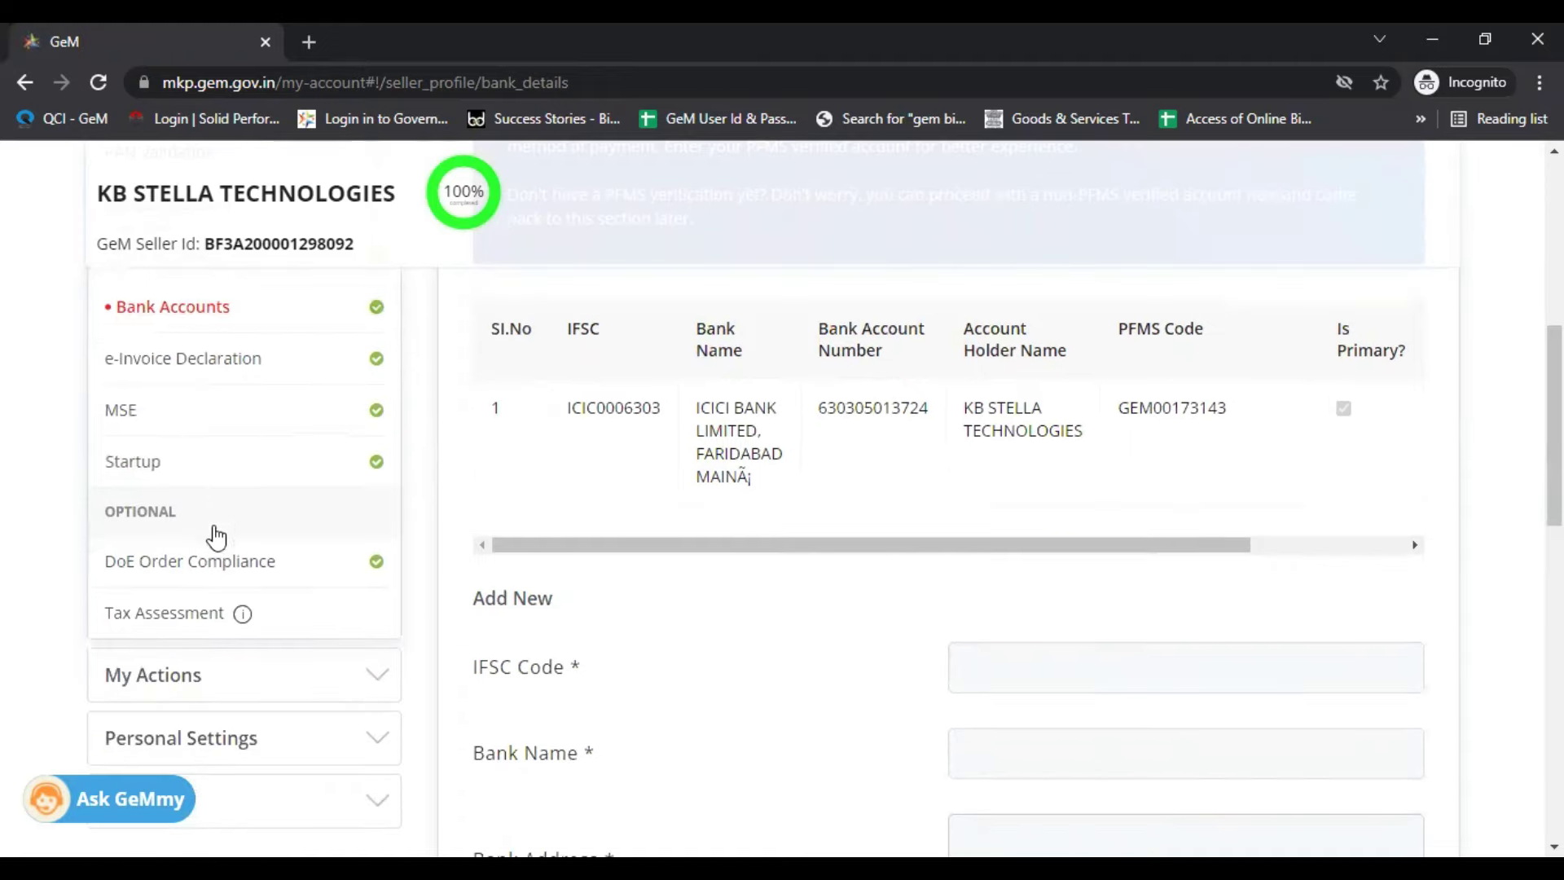
Step: Review the MSE section's Udyam details and General social category
click(191, 414)
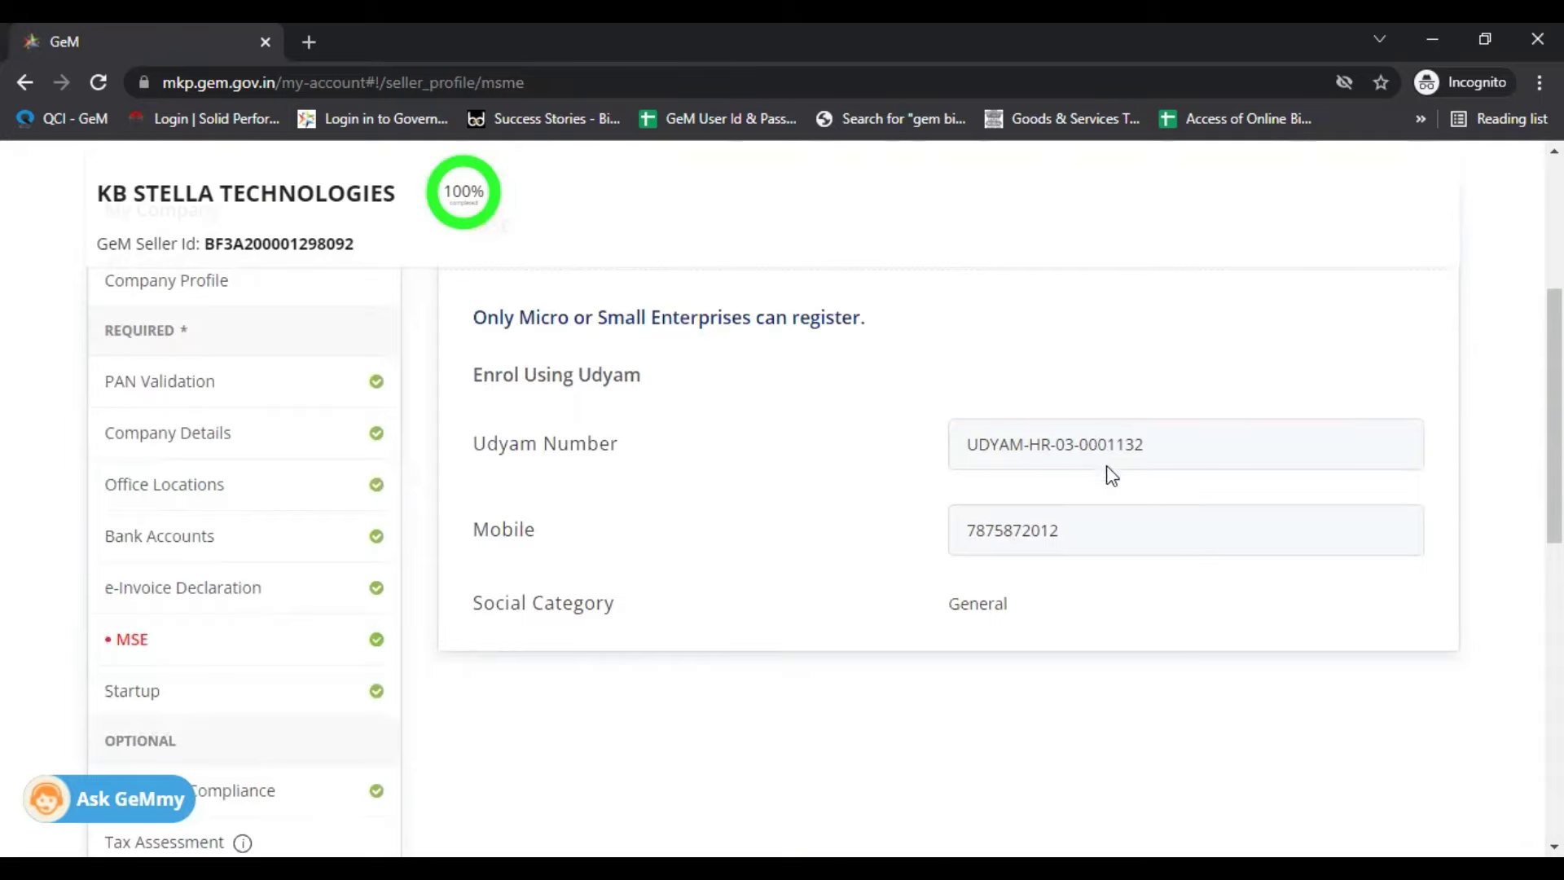
scroll(1028, 588, down, 1)
scroll(1024, 588, down, 1)
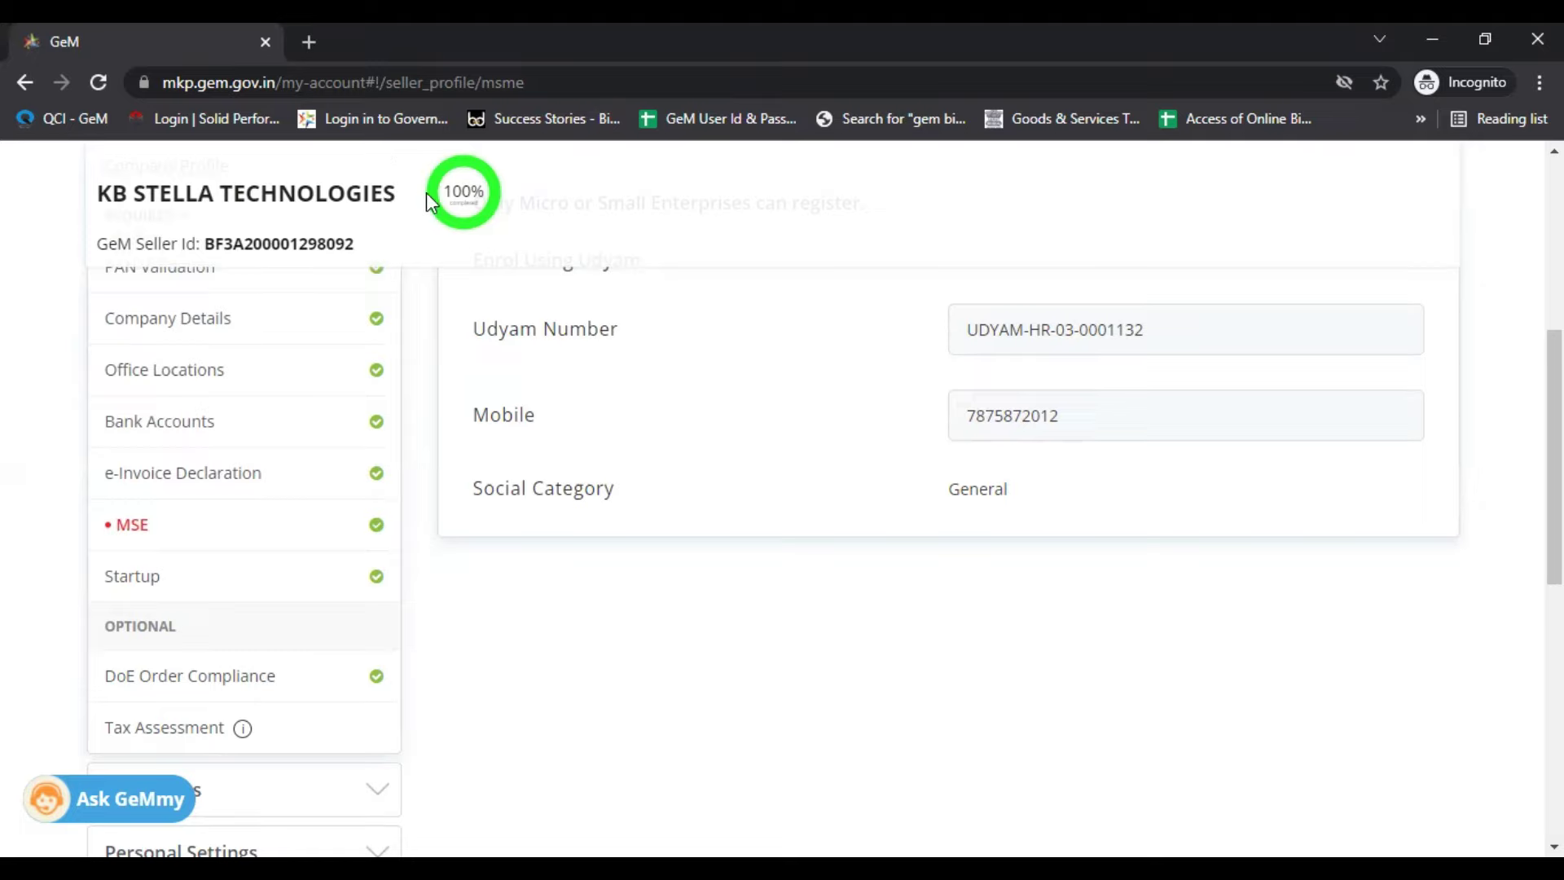
scroll(383, 394, down, 3)
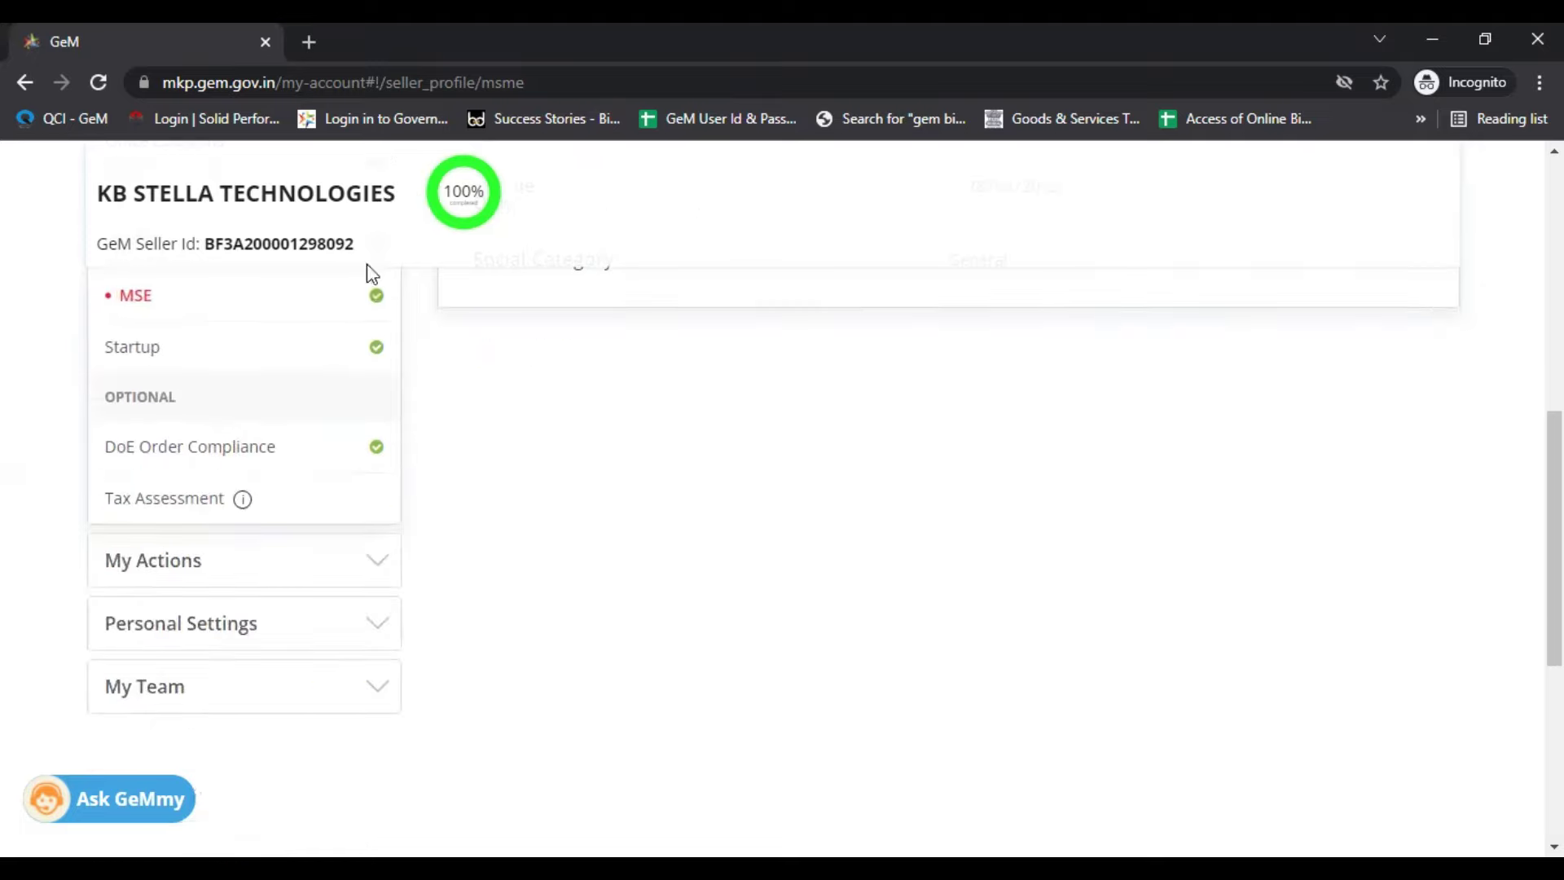
scroll(358, 415, up, 2)
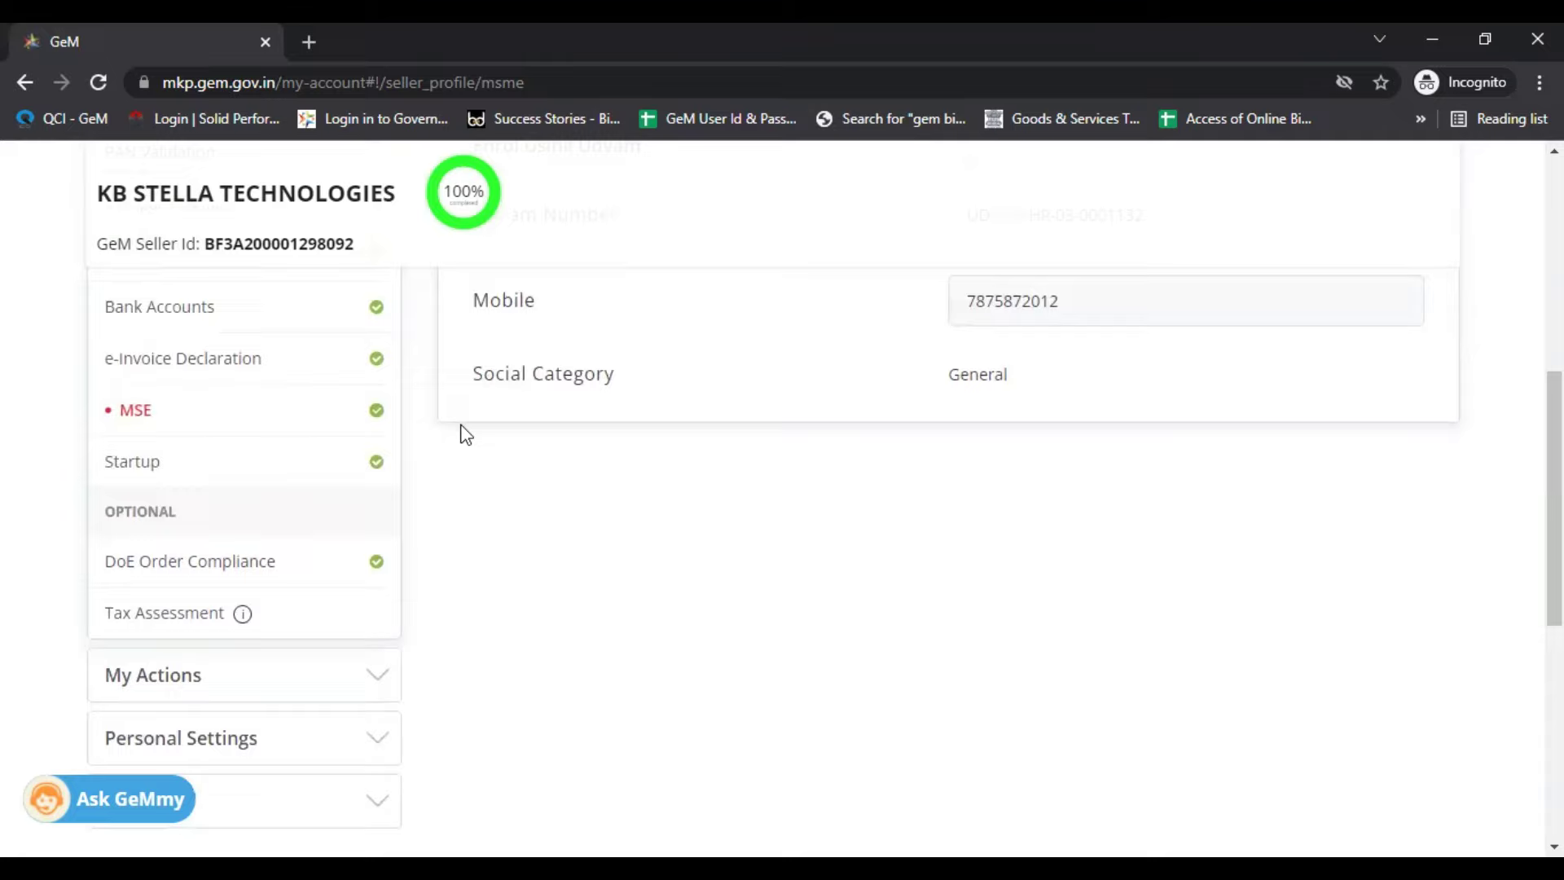
Step: Review the Startup section's DPIIT eligibility criteria, marked Not registered with Startup India
click(296, 468)
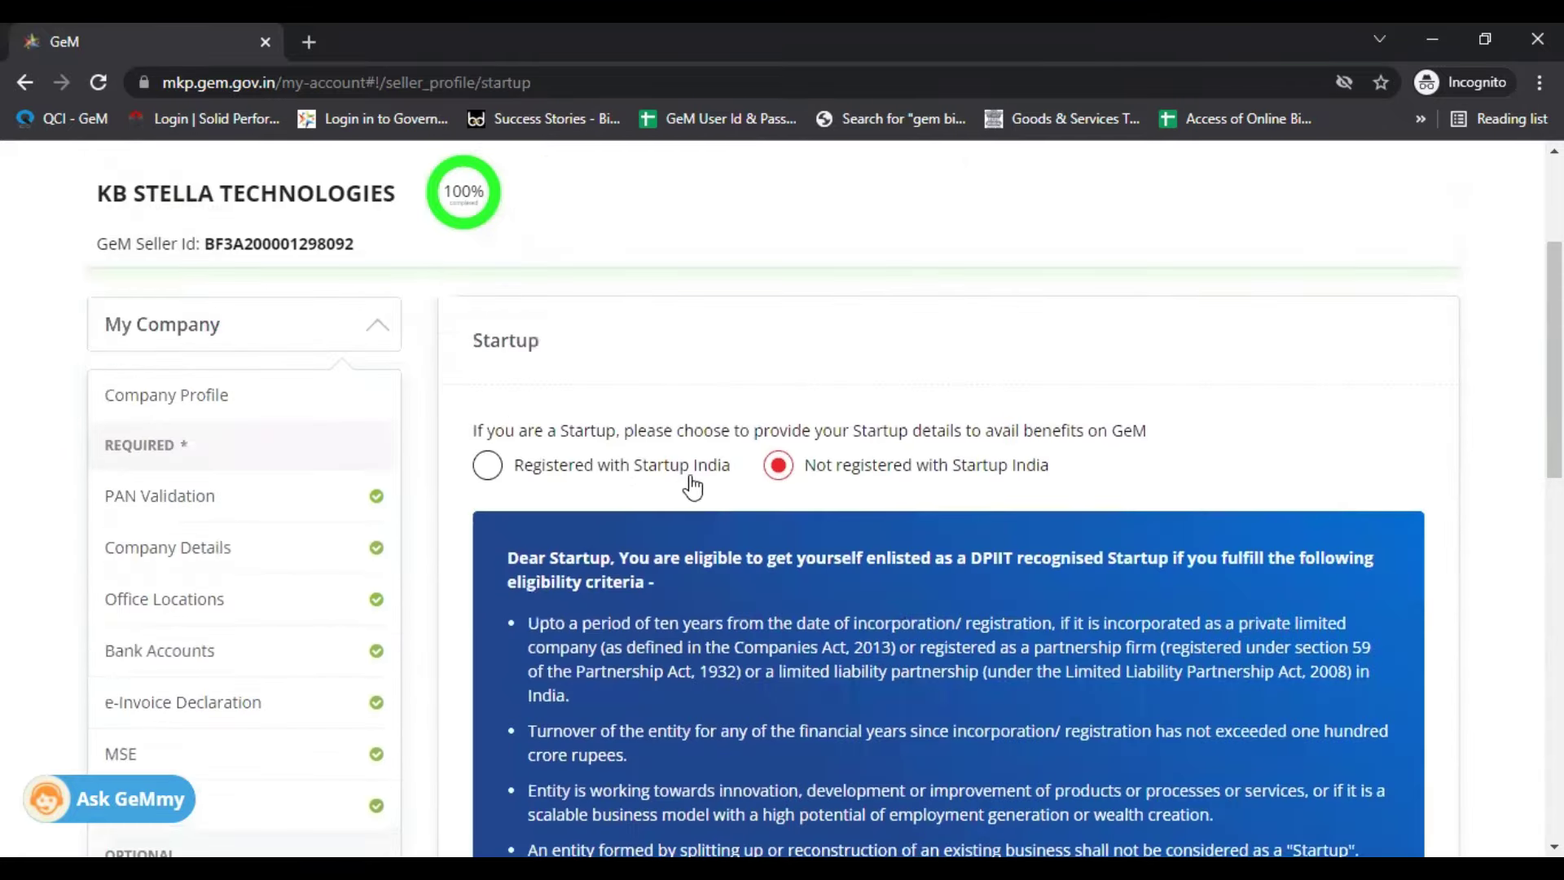
scroll(693, 487, down, 6)
scroll(628, 497, up, 10)
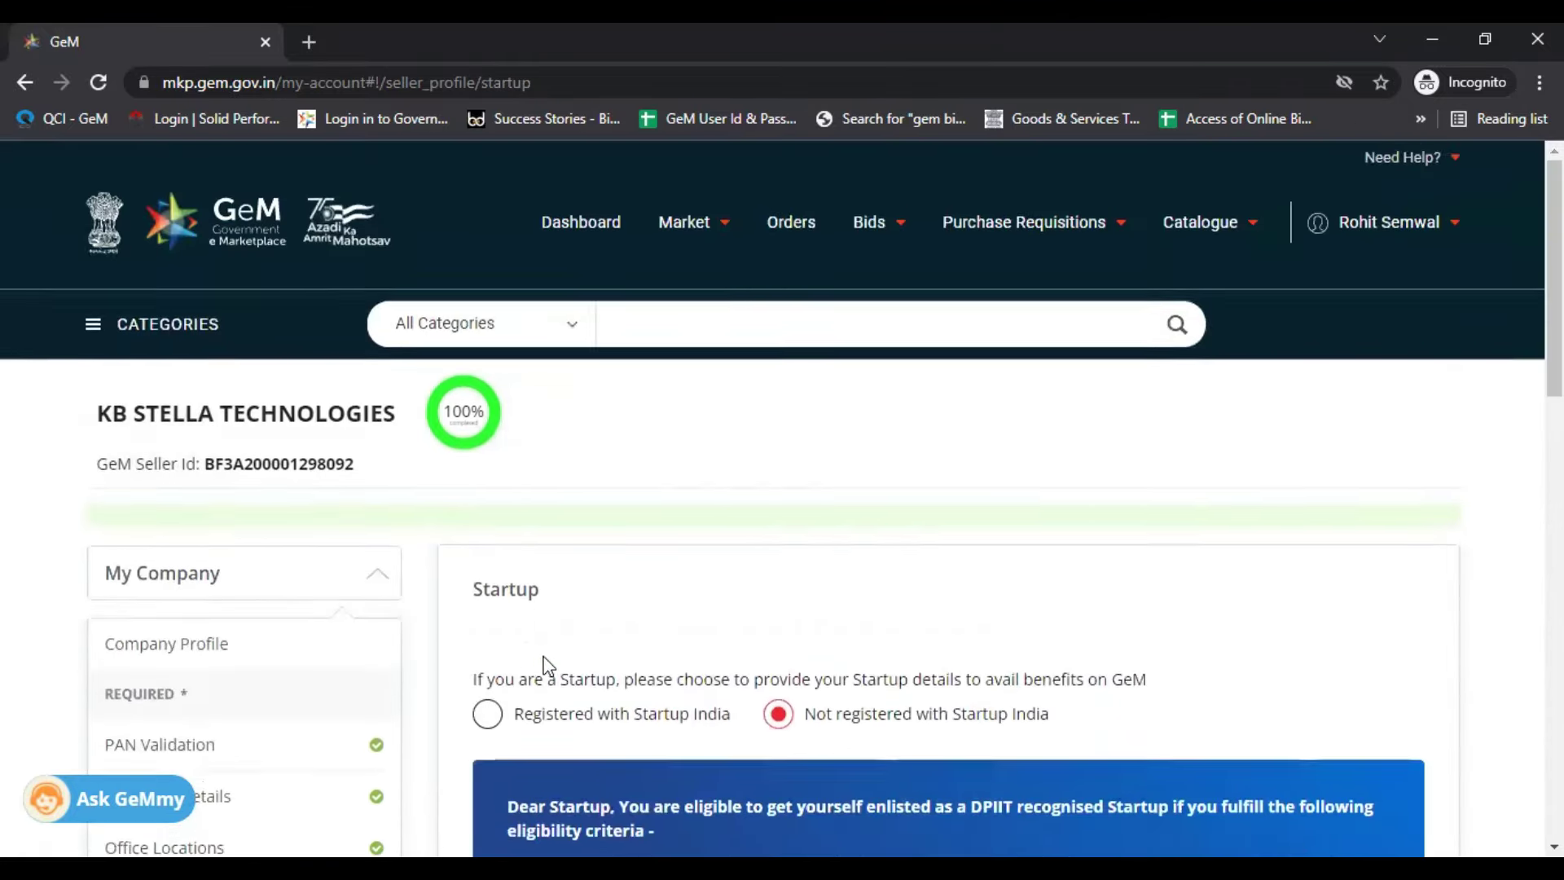
scroll(544, 665, down, 4)
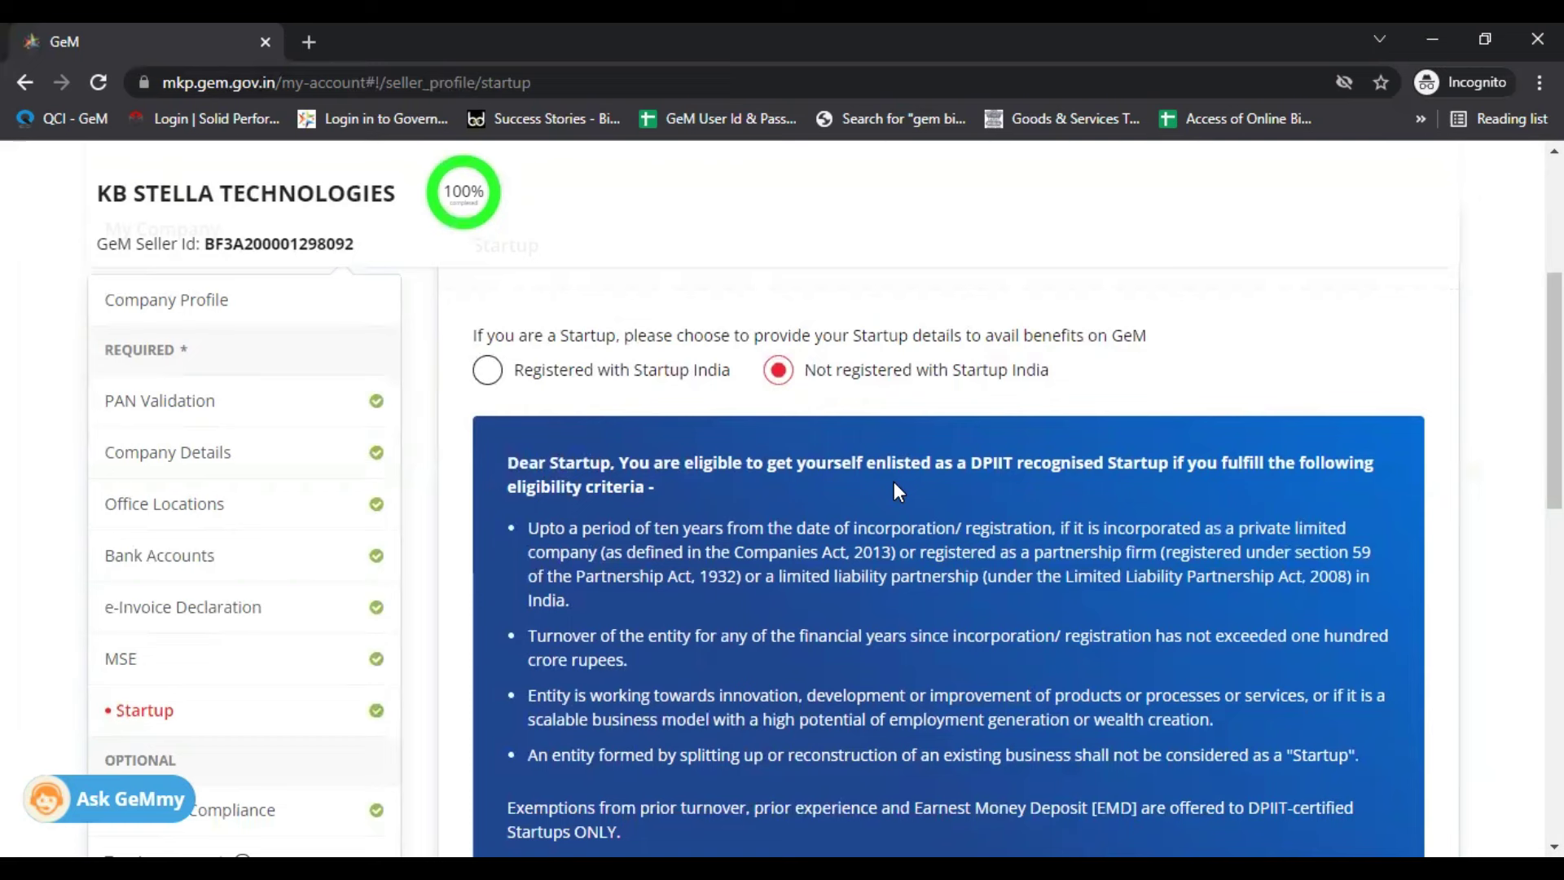
scroll(893, 481, down, 2)
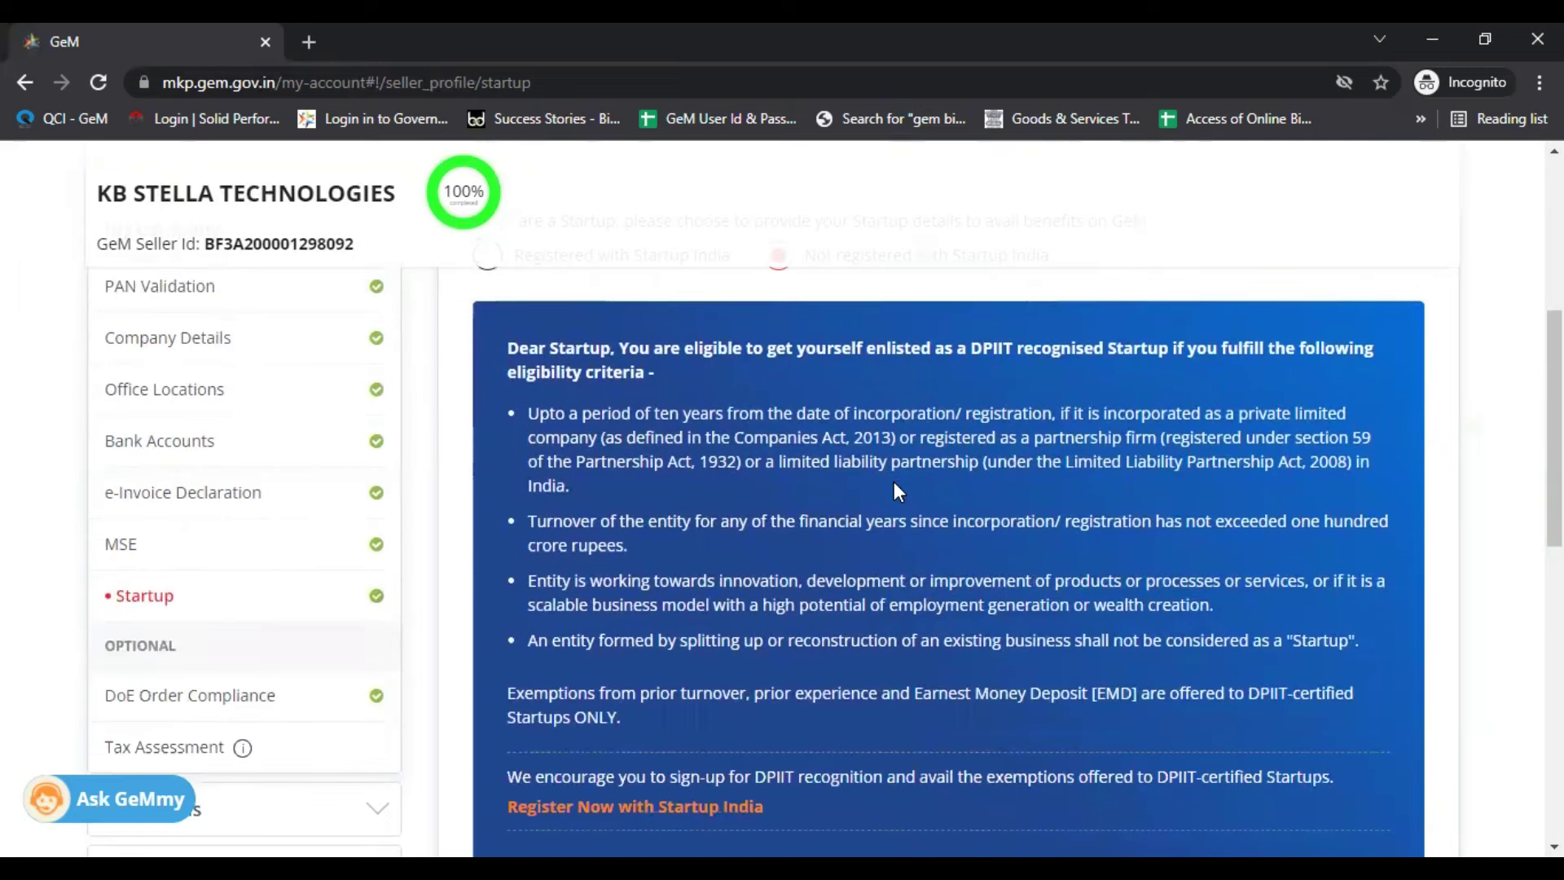
scroll(772, 502, down, 2)
scroll(317, 538, down, 2)
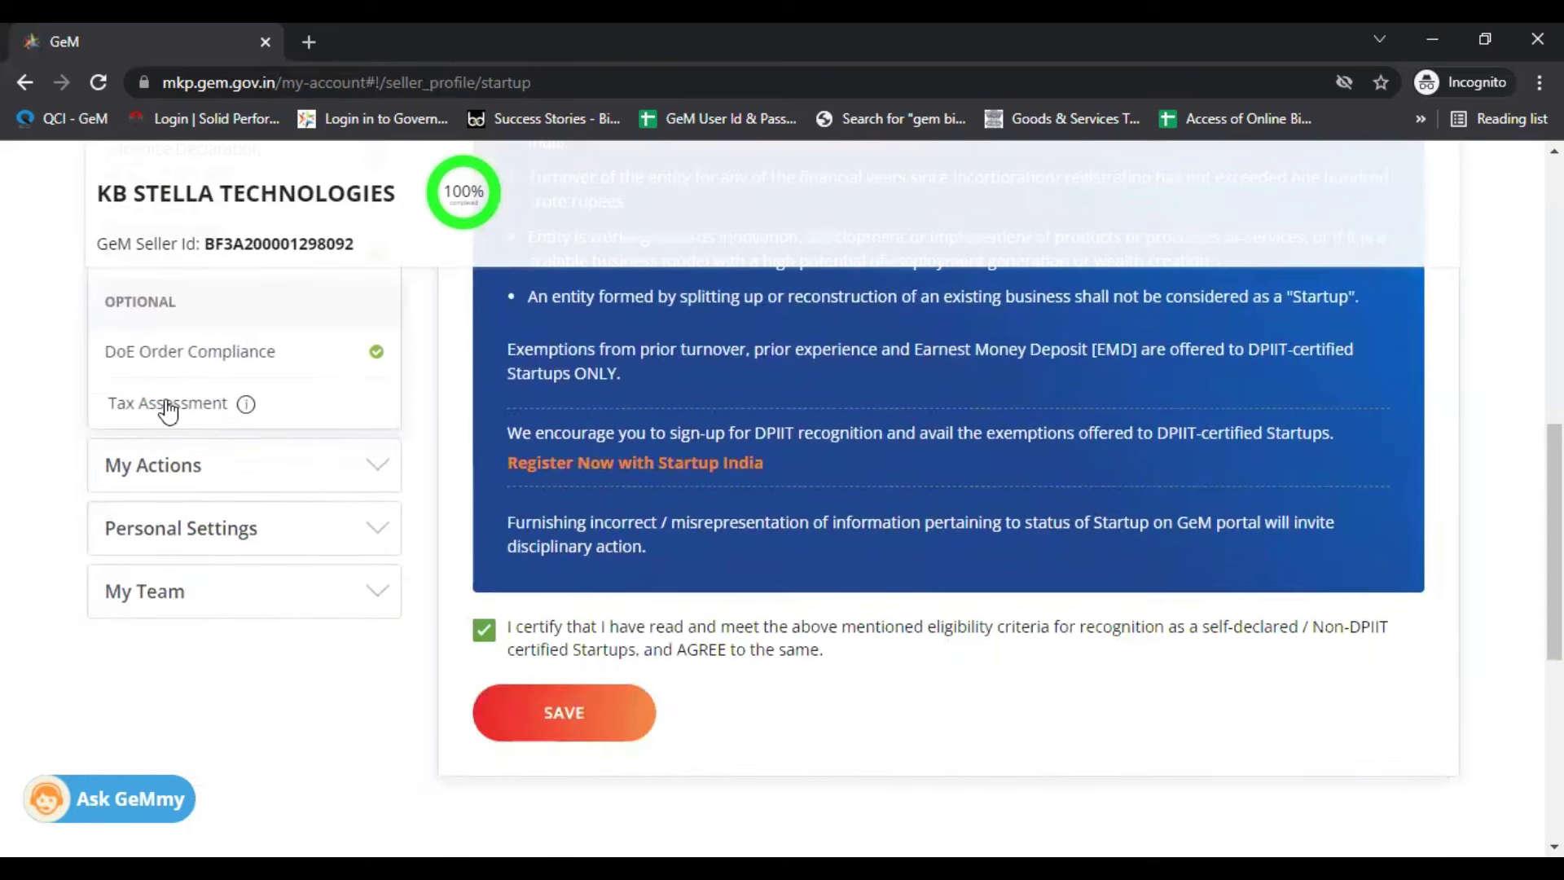
Step: Review the Tax Assessment section's empty ITR records table and its instructions
click(167, 404)
scroll(797, 512, down, 5)
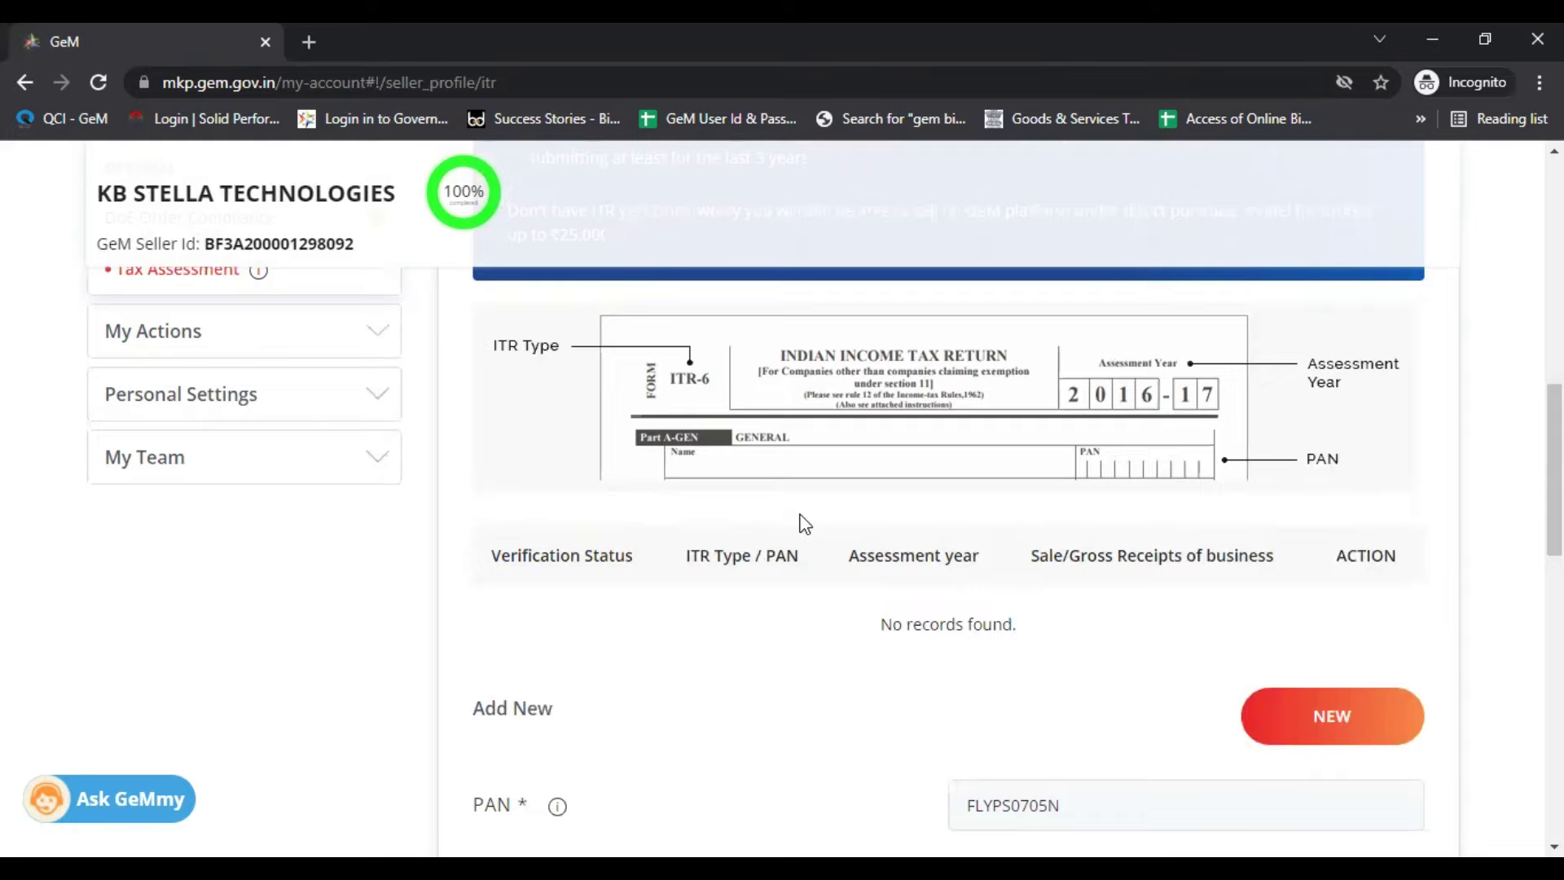
scroll(446, 505, up, 1)
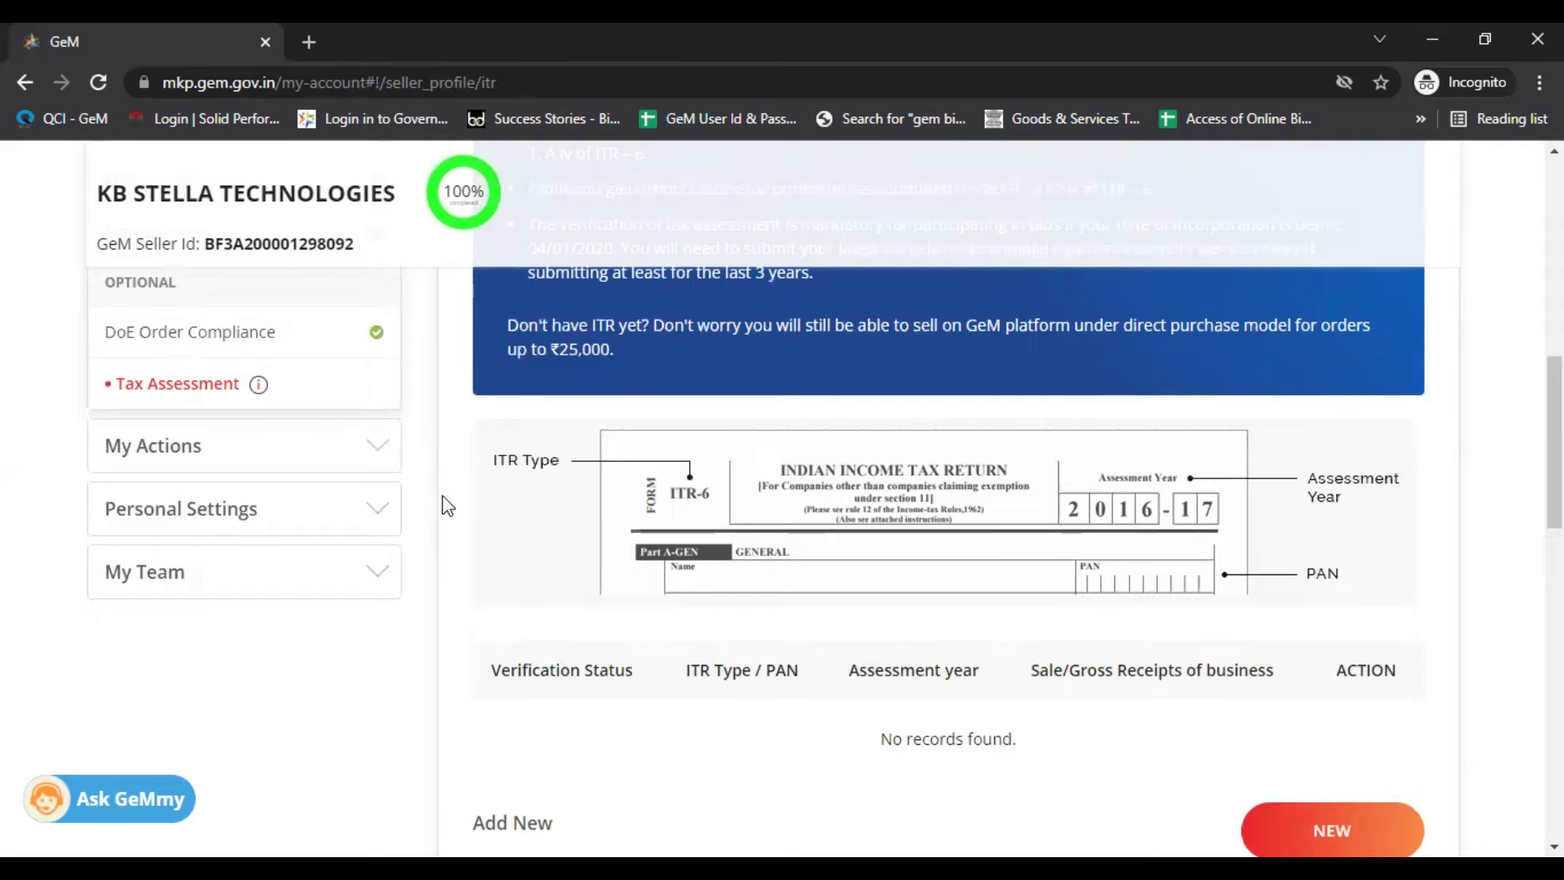
scroll(321, 436, up, 4)
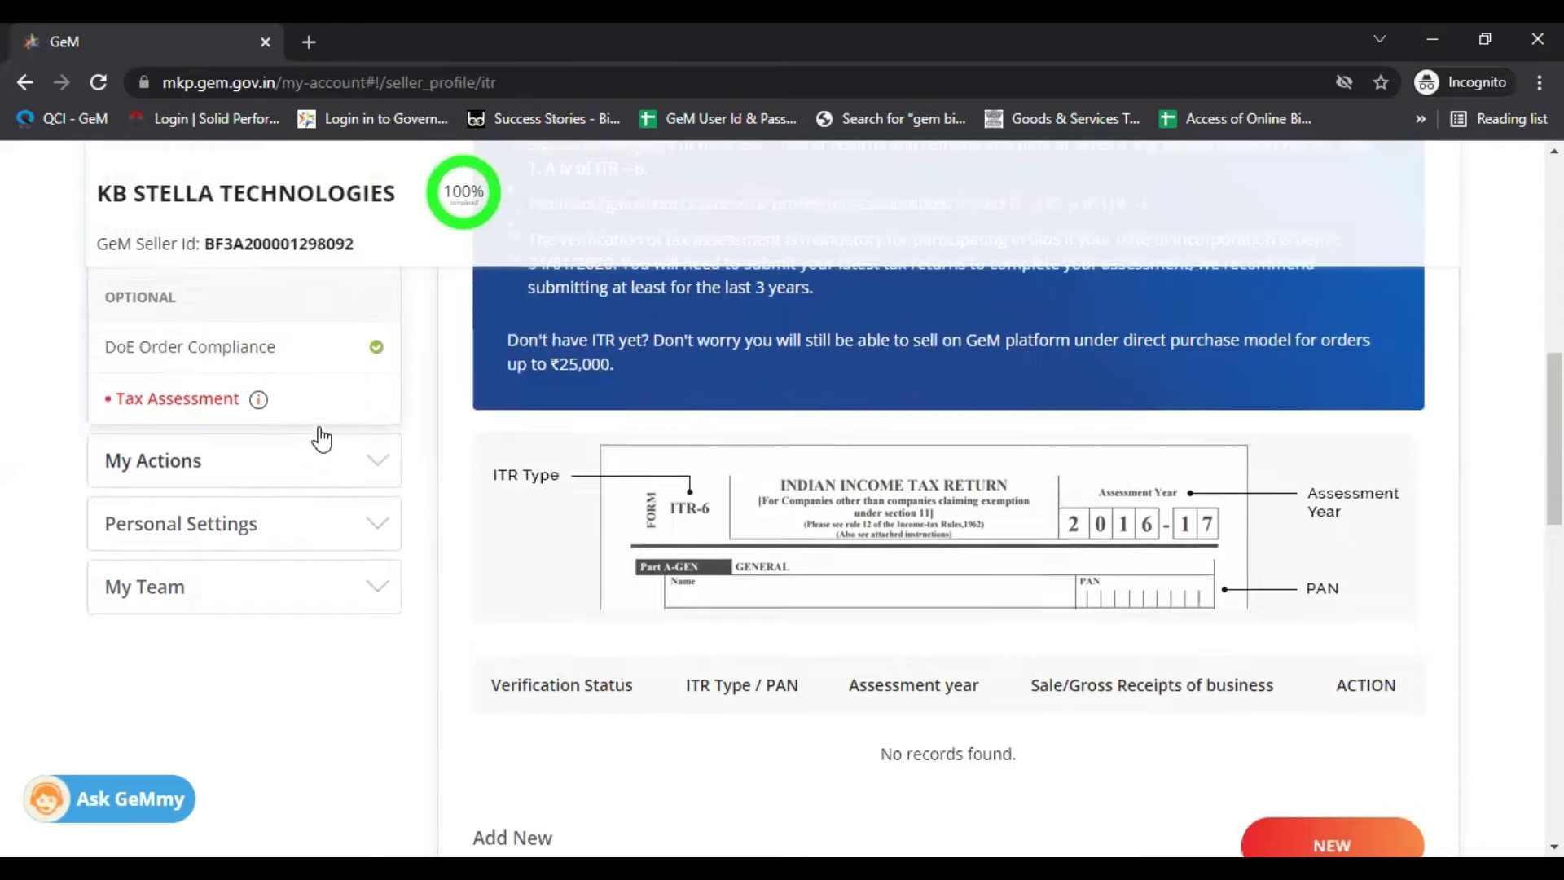
scroll(290, 622, down, 1)
scroll(325, 518, up, 5)
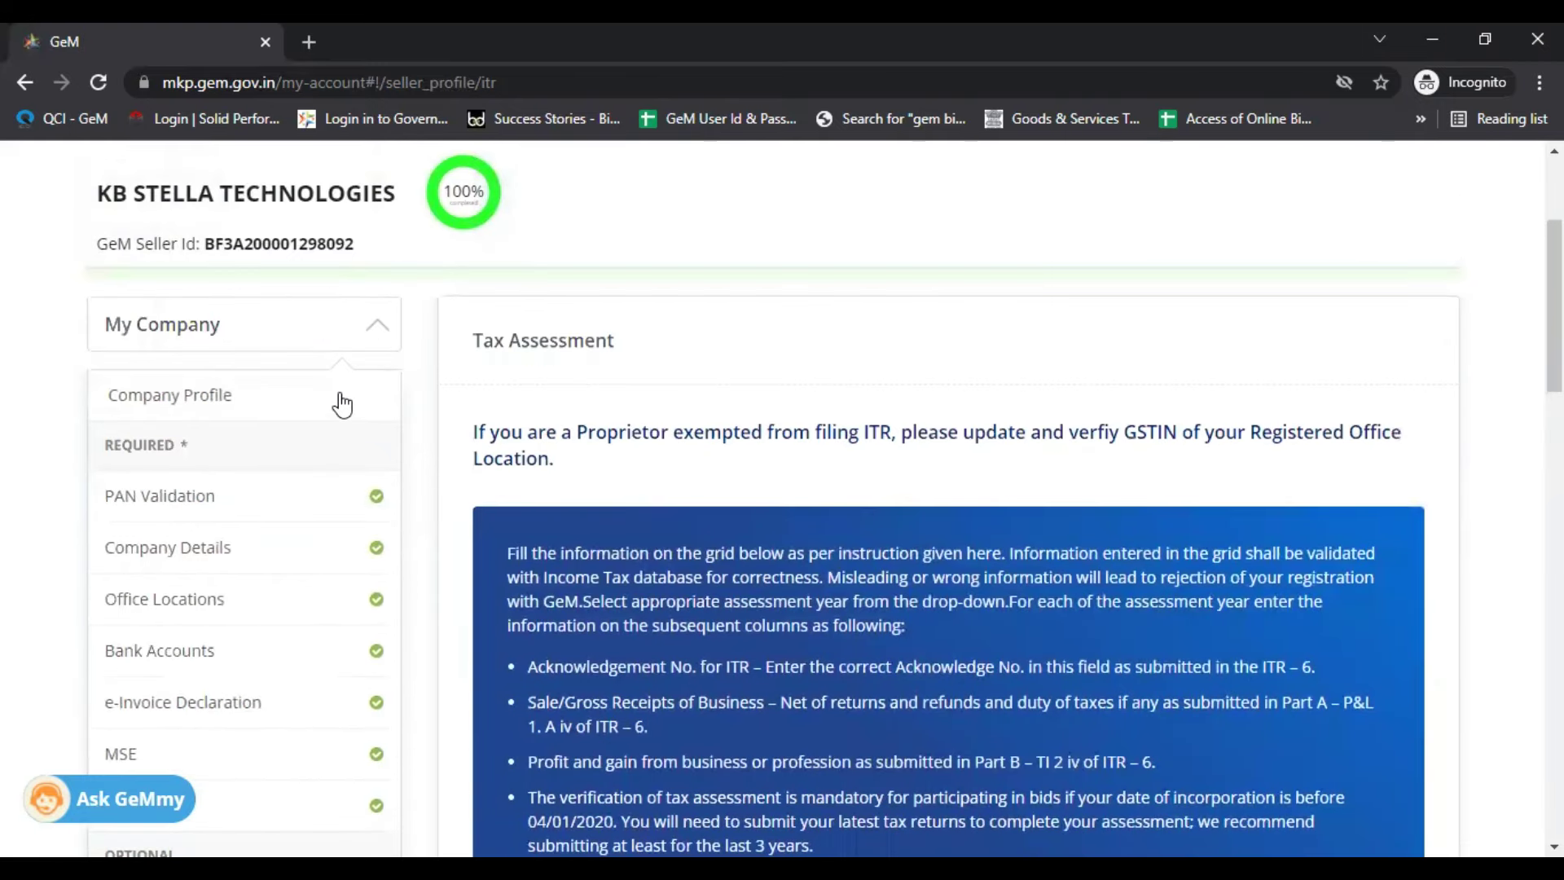
scroll(338, 402, down, 1)
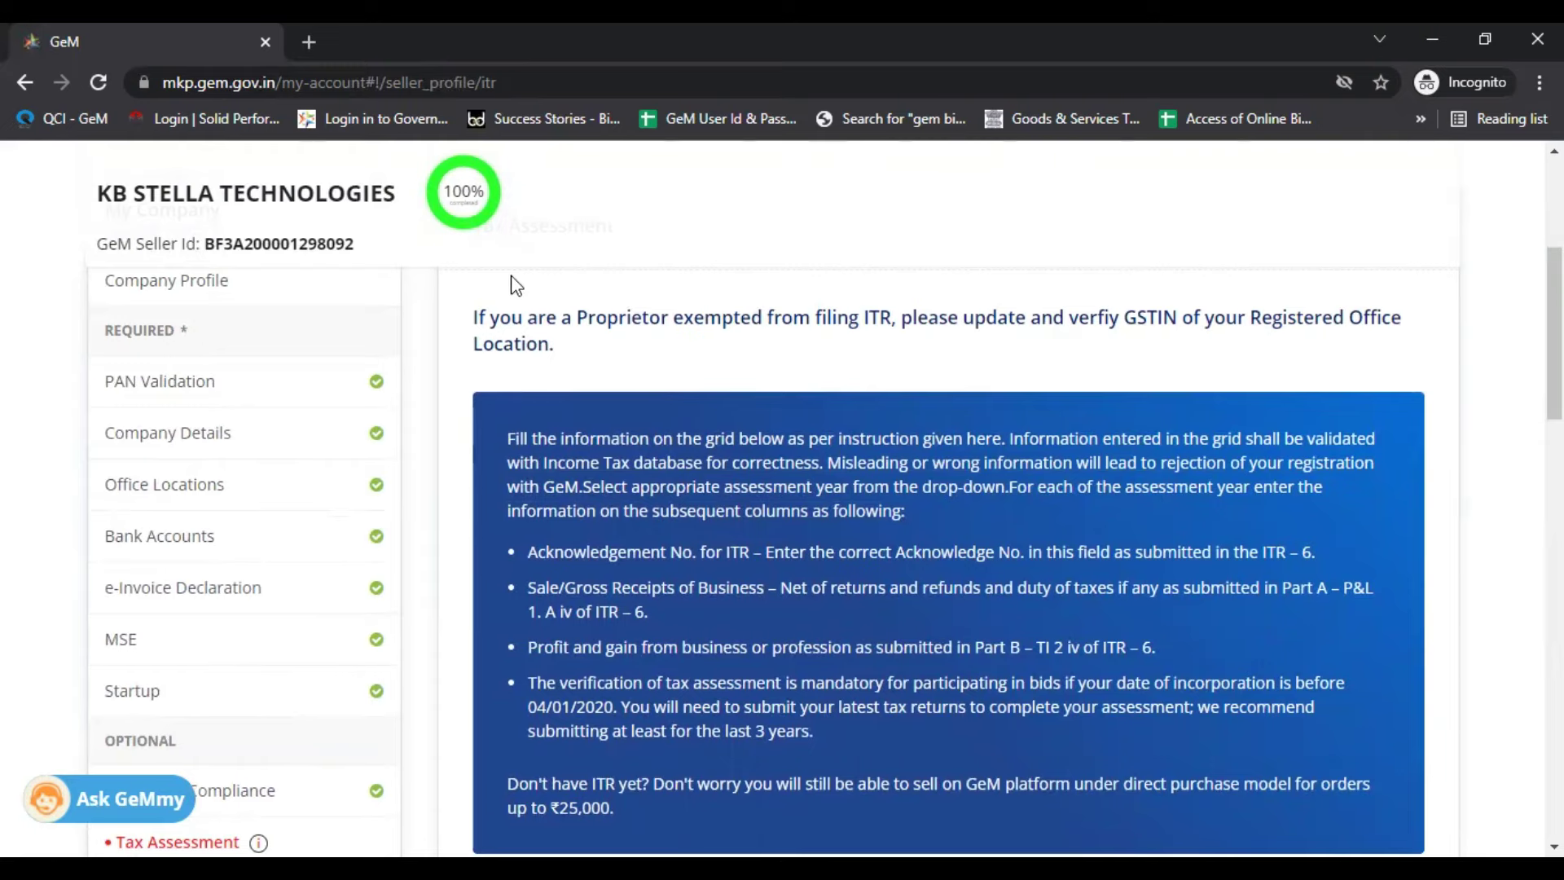
scroll(567, 313, up, 1)
scroll(566, 314, up, 4)
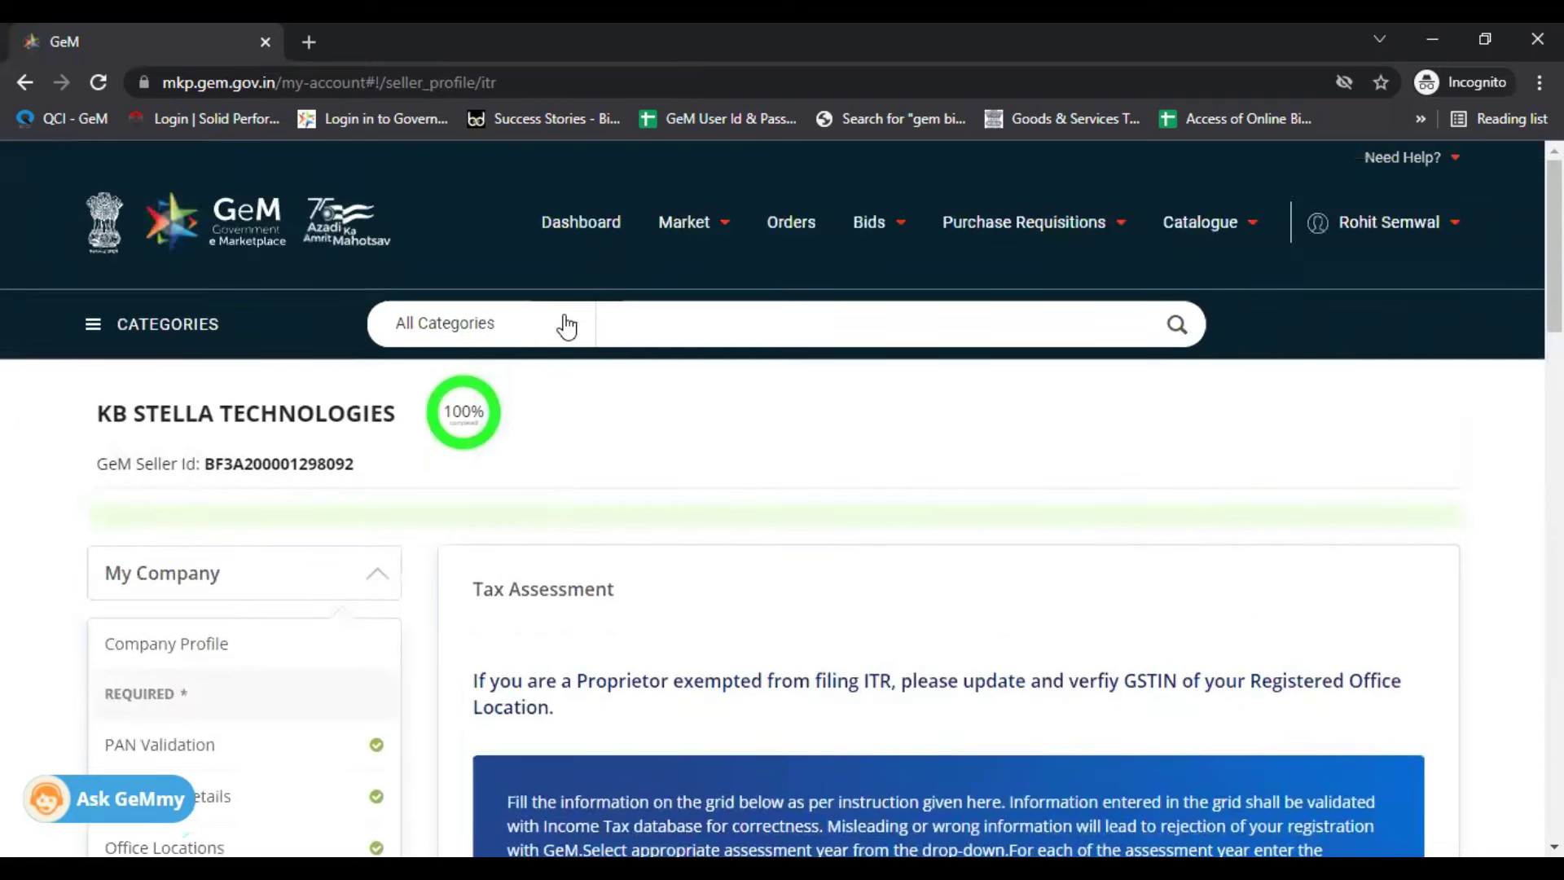
Step: From the fulfilment dashboard, open Manage Caution Money Account to view the ₹5000 threshold and balance
click(618, 233)
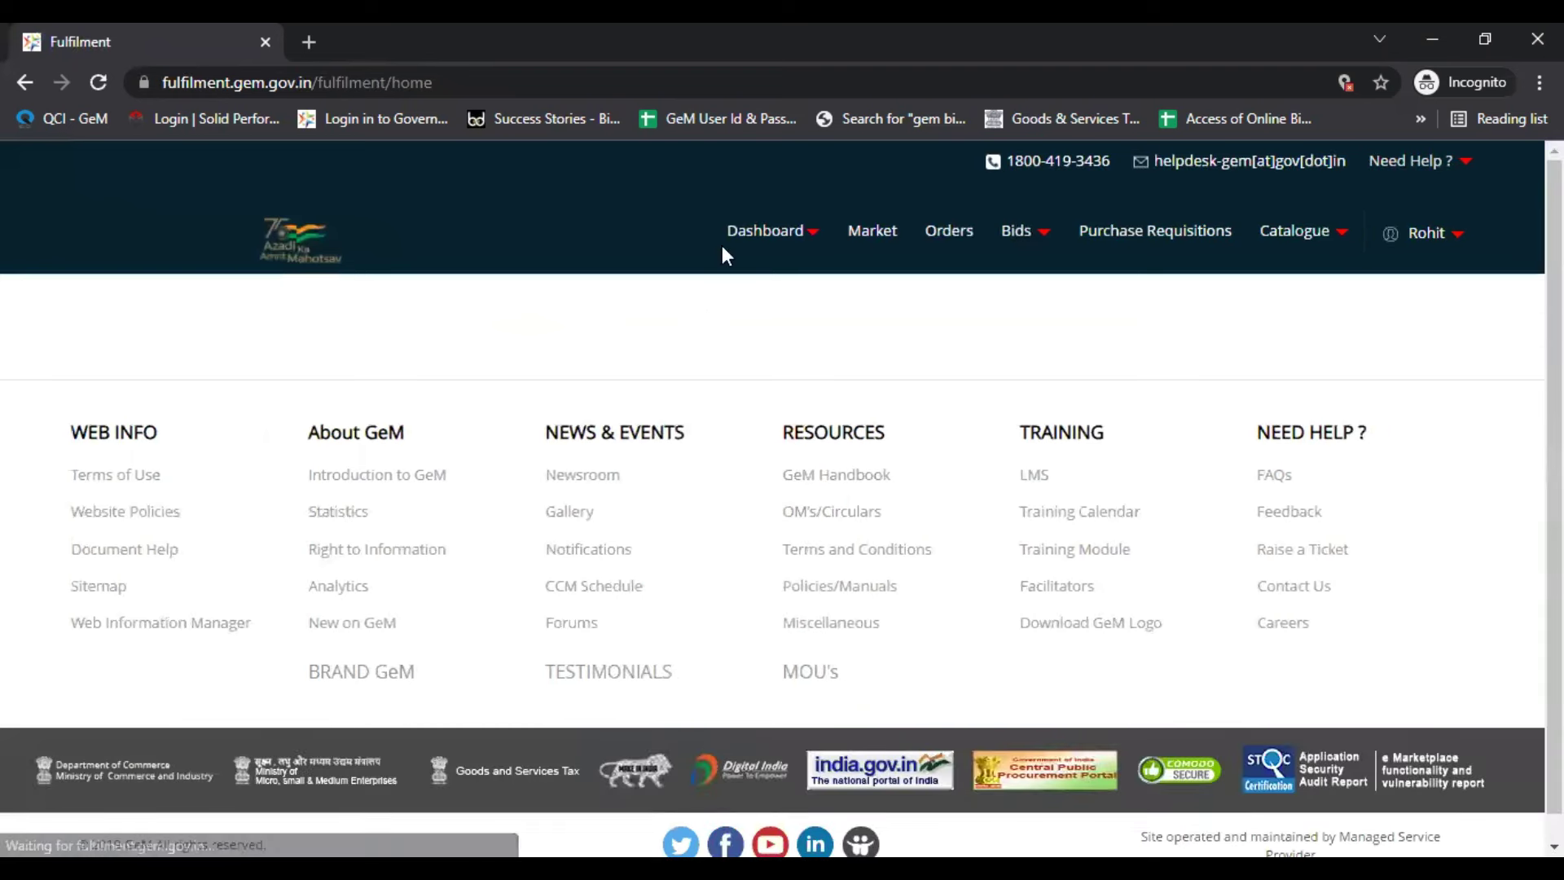
click(723, 246)
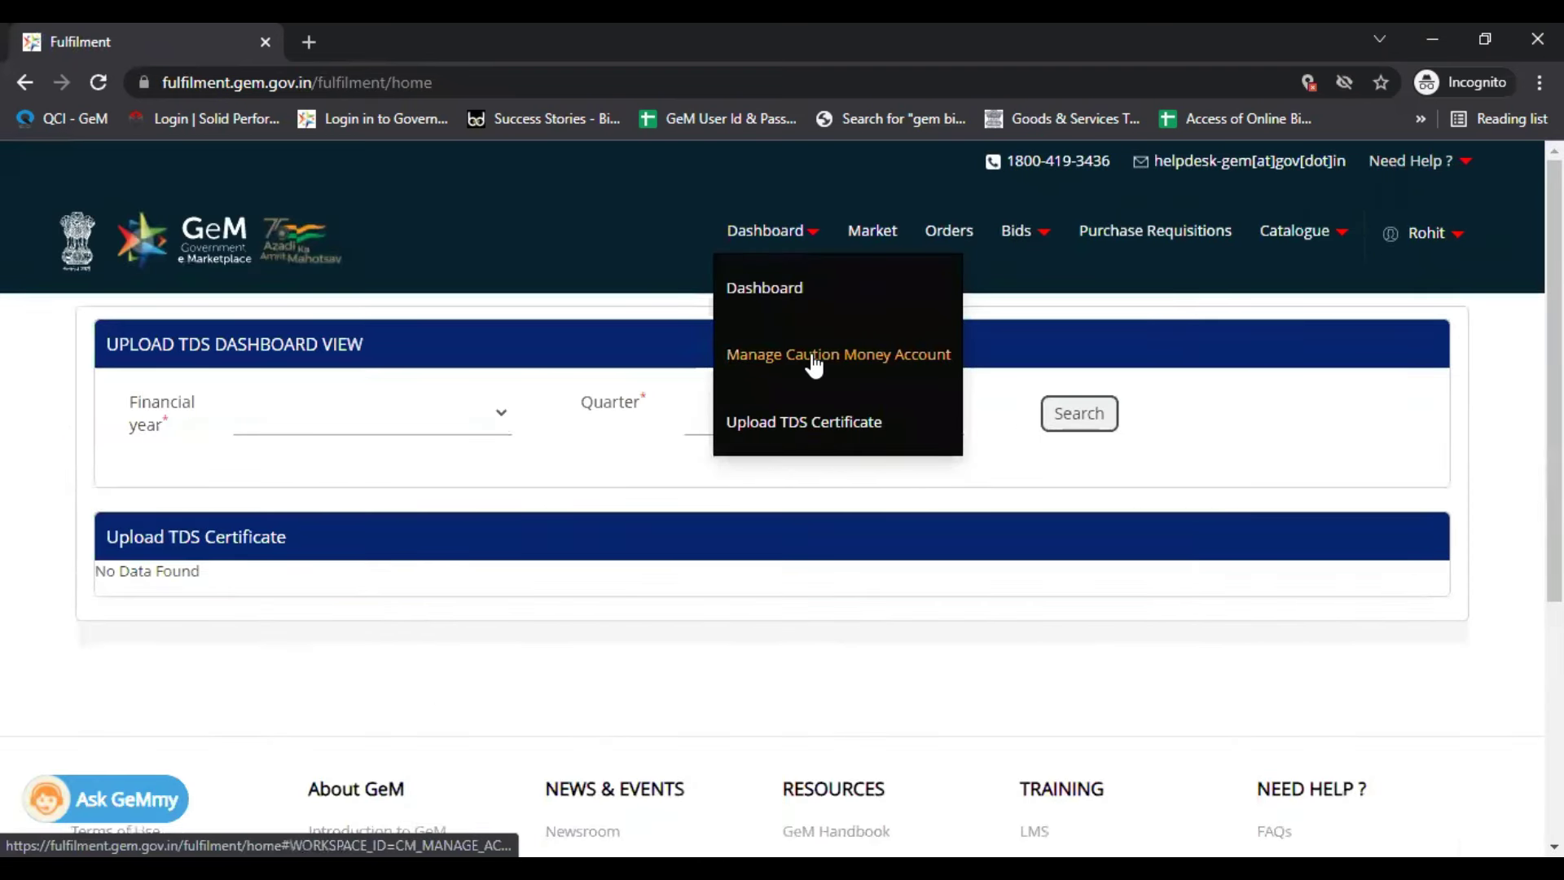
click(814, 355)
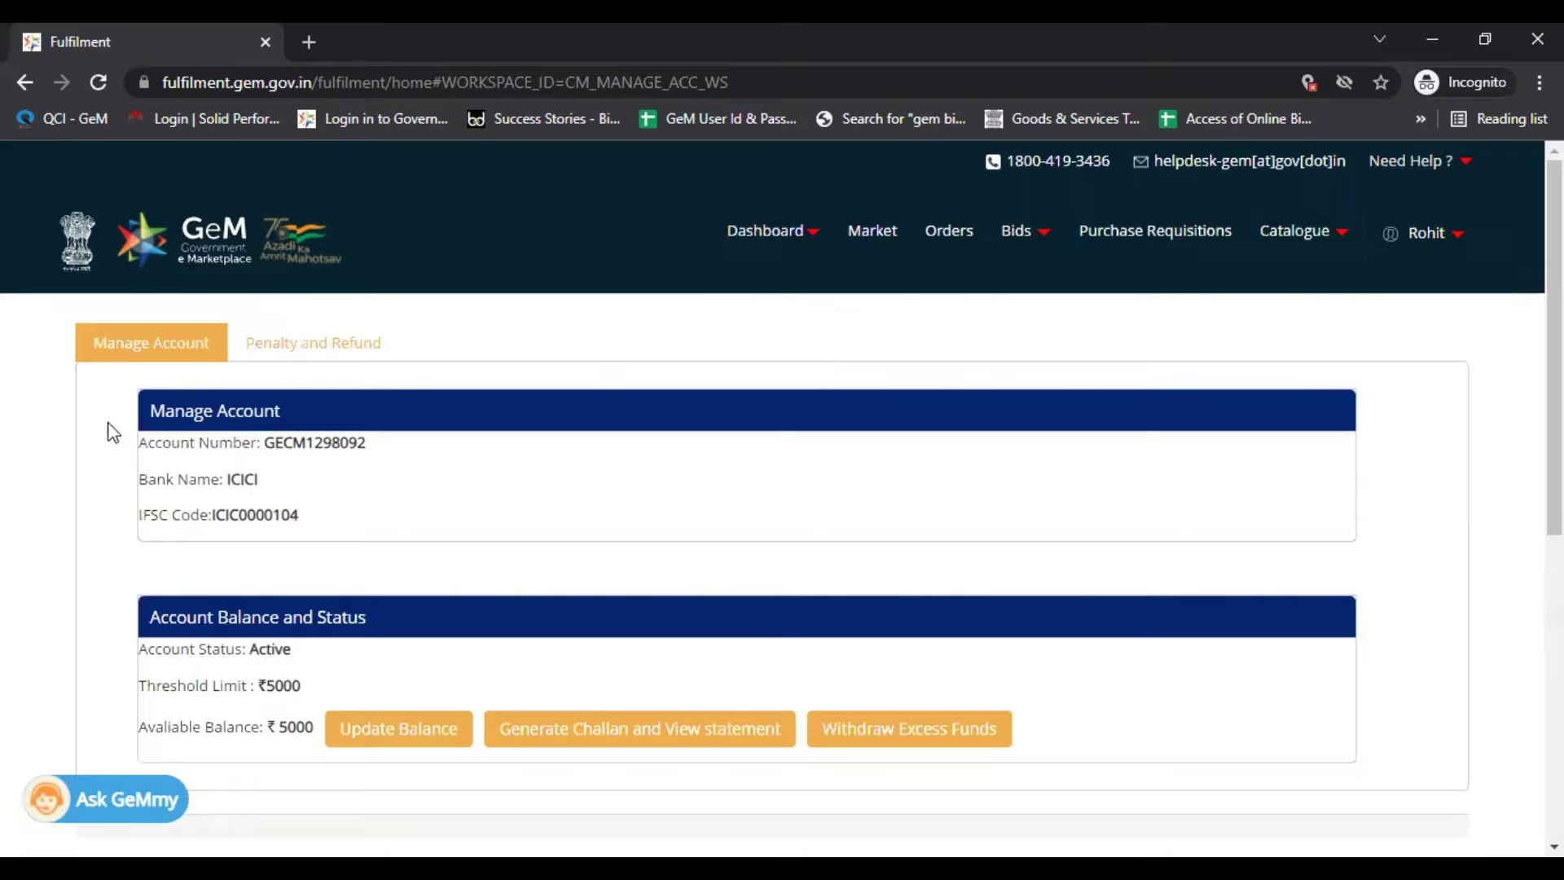
drag(109, 427, 315, 547)
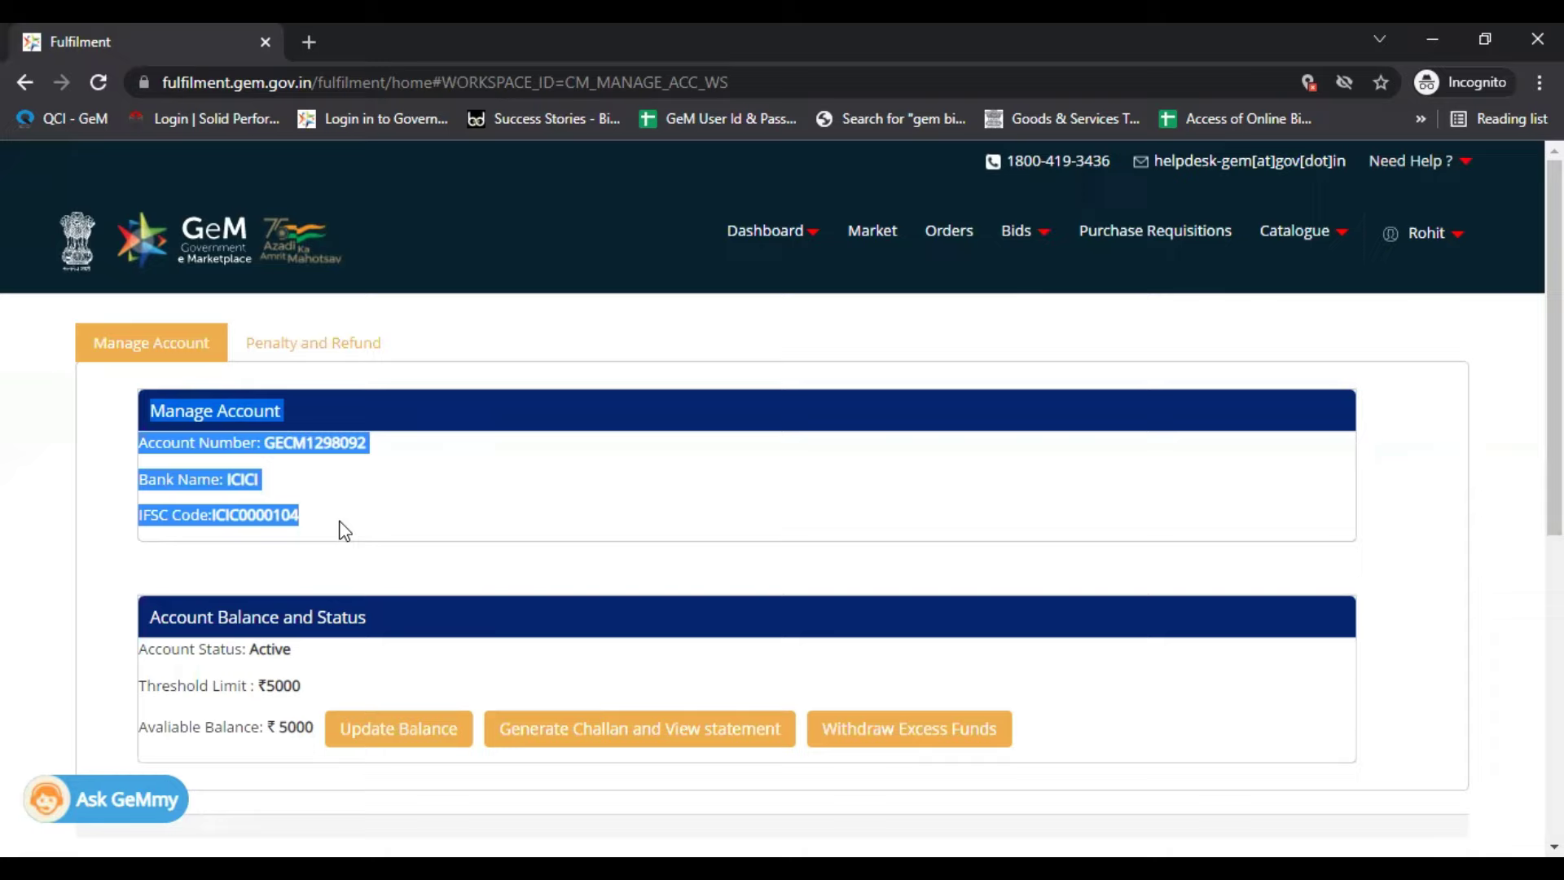
click(342, 530)
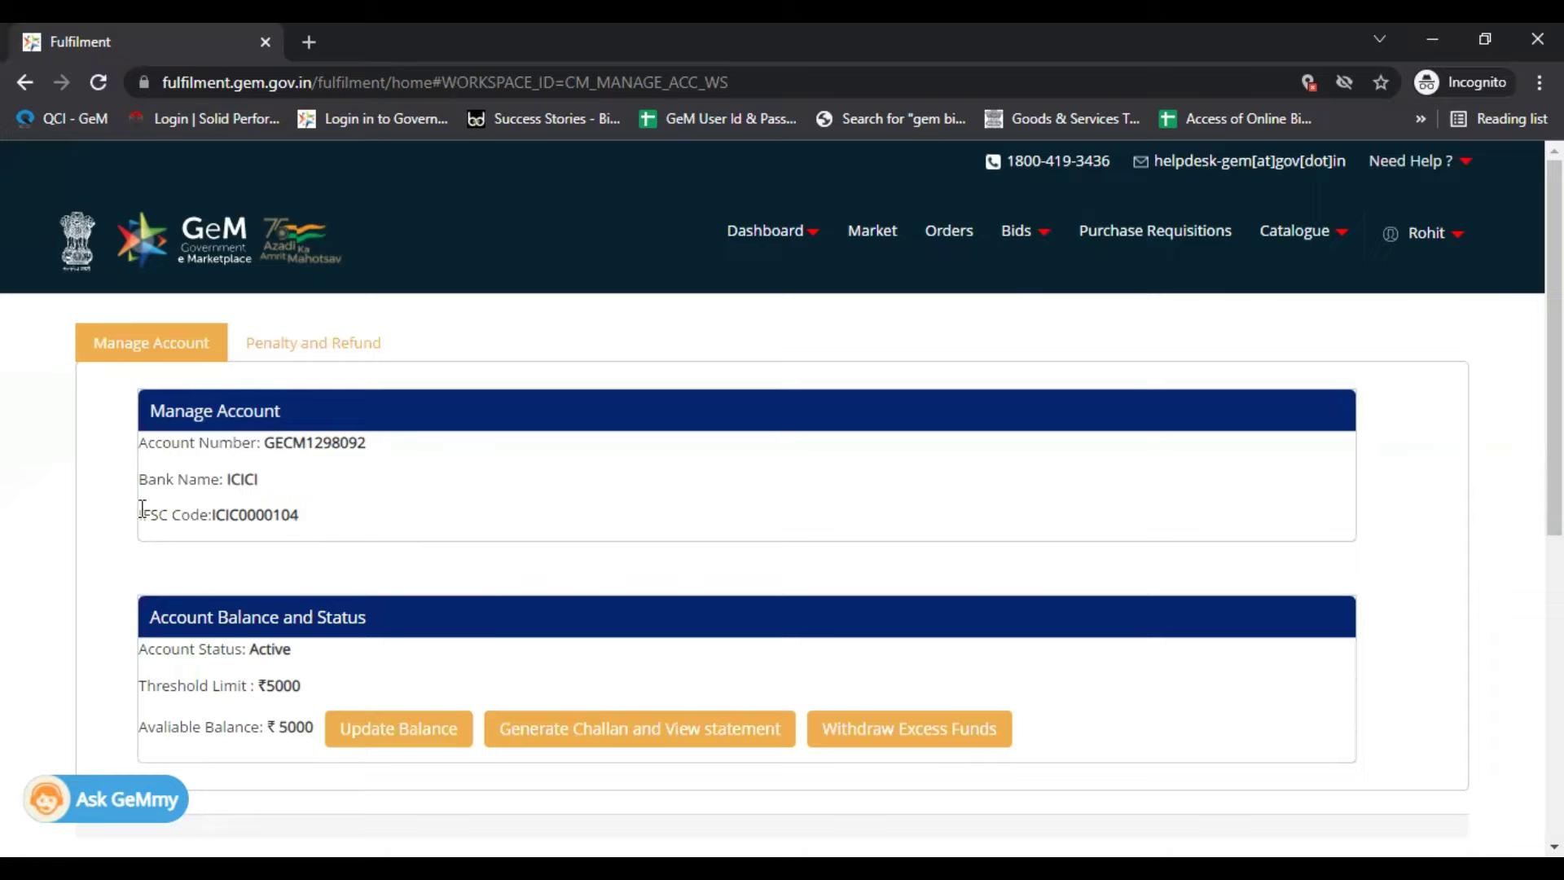
drag(139, 437, 356, 530)
click(426, 525)
drag(134, 457, 320, 523)
click(319, 523)
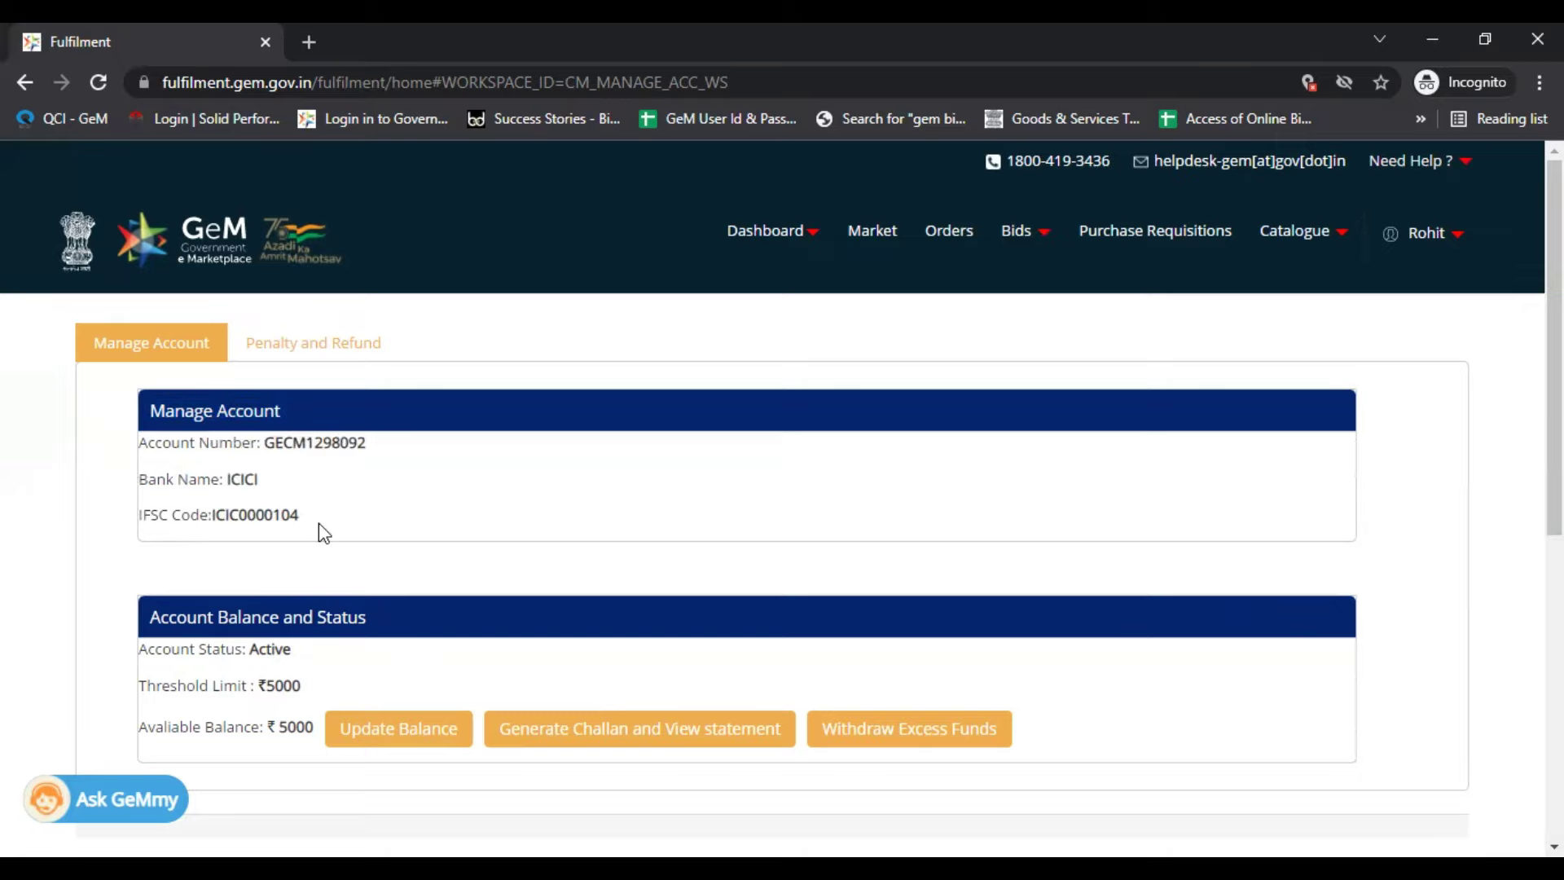